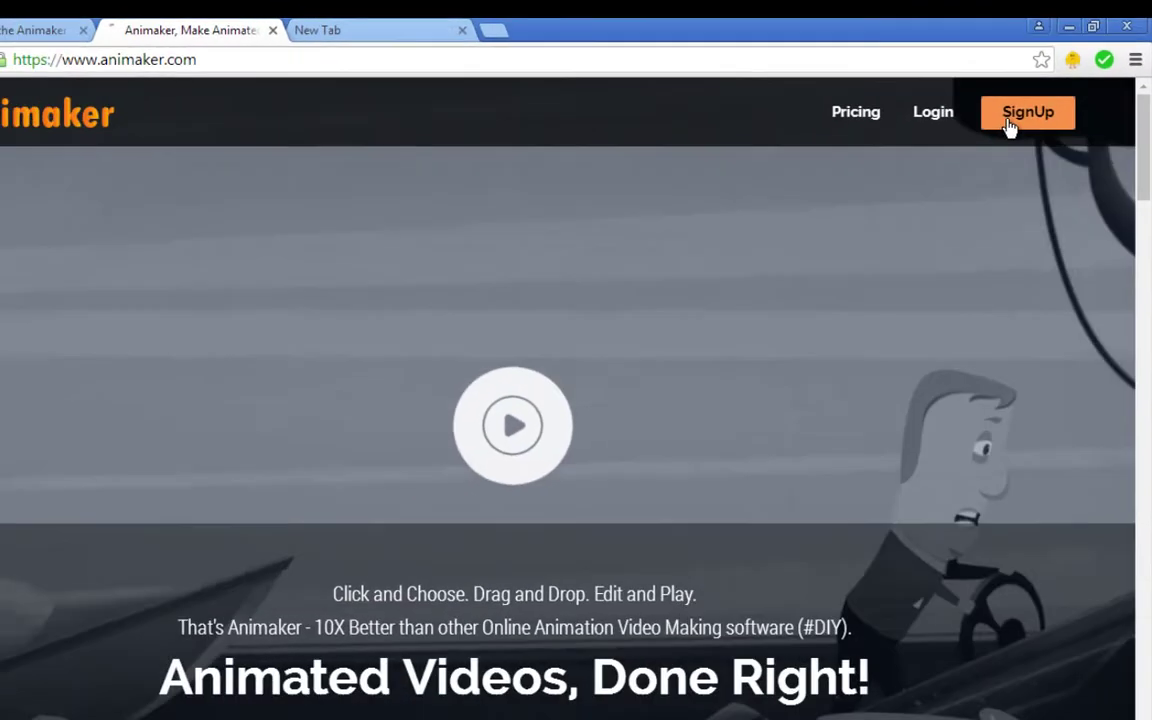
- Log in to Animaker and start an untitled project from the Blank template
click(1010, 120)
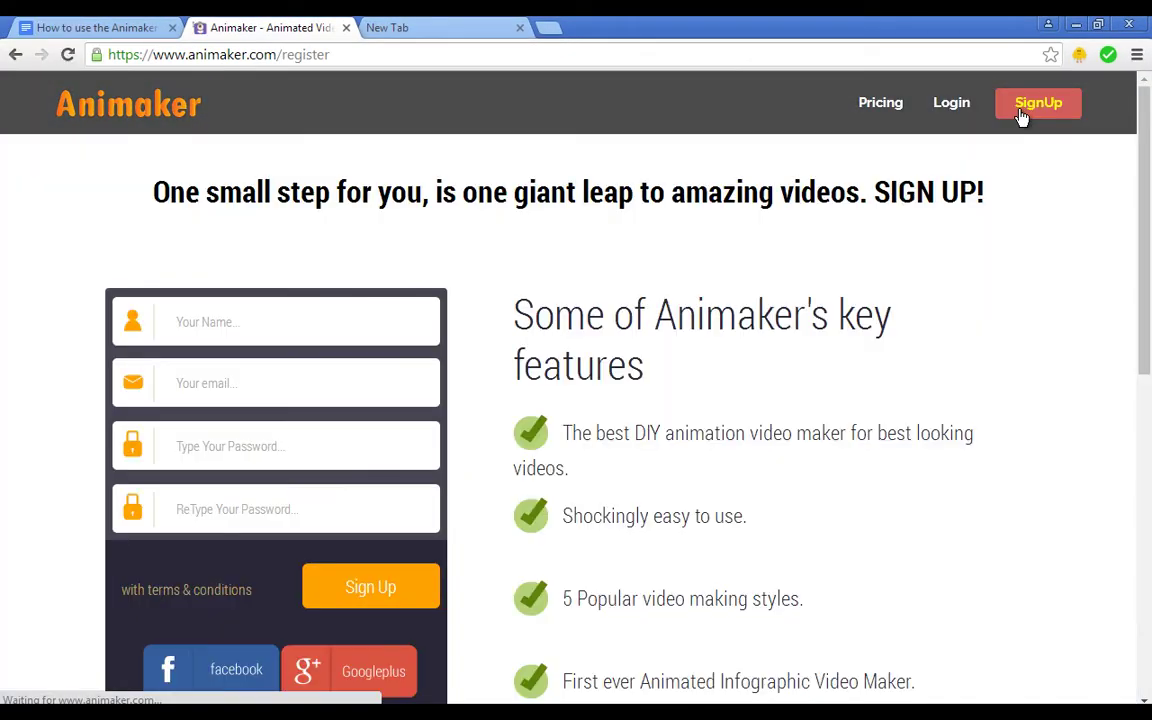
drag(1148, 224, 1147, 283)
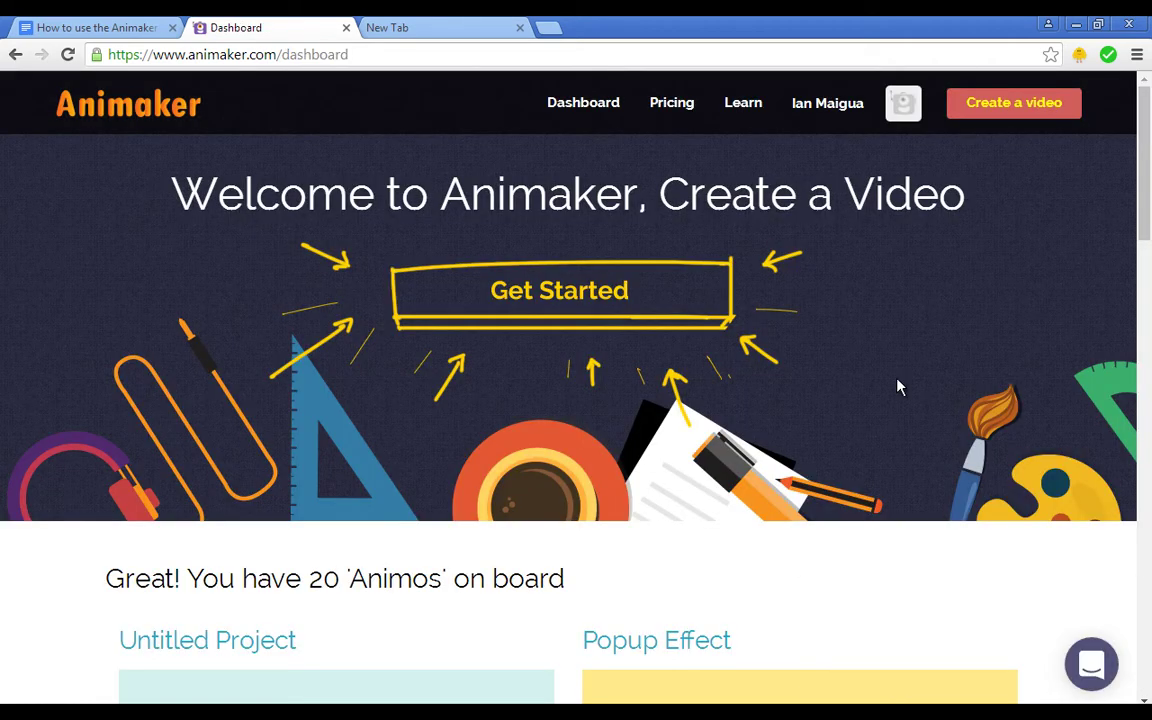
click(663, 290)
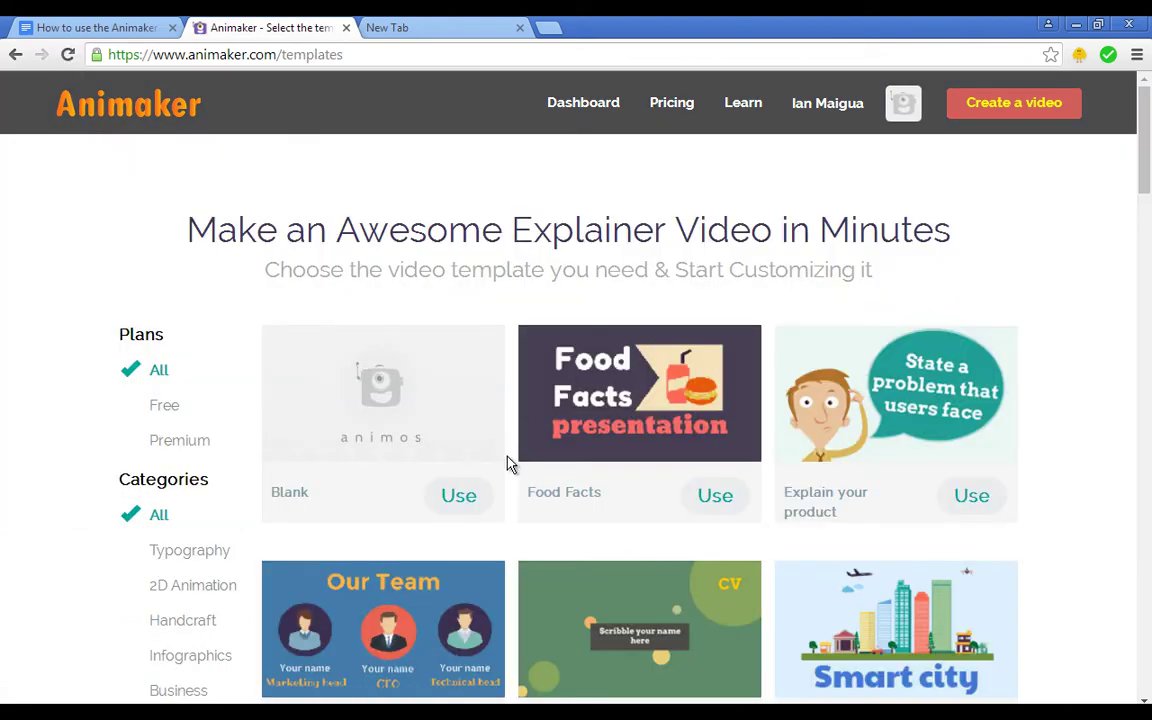
click(460, 496)
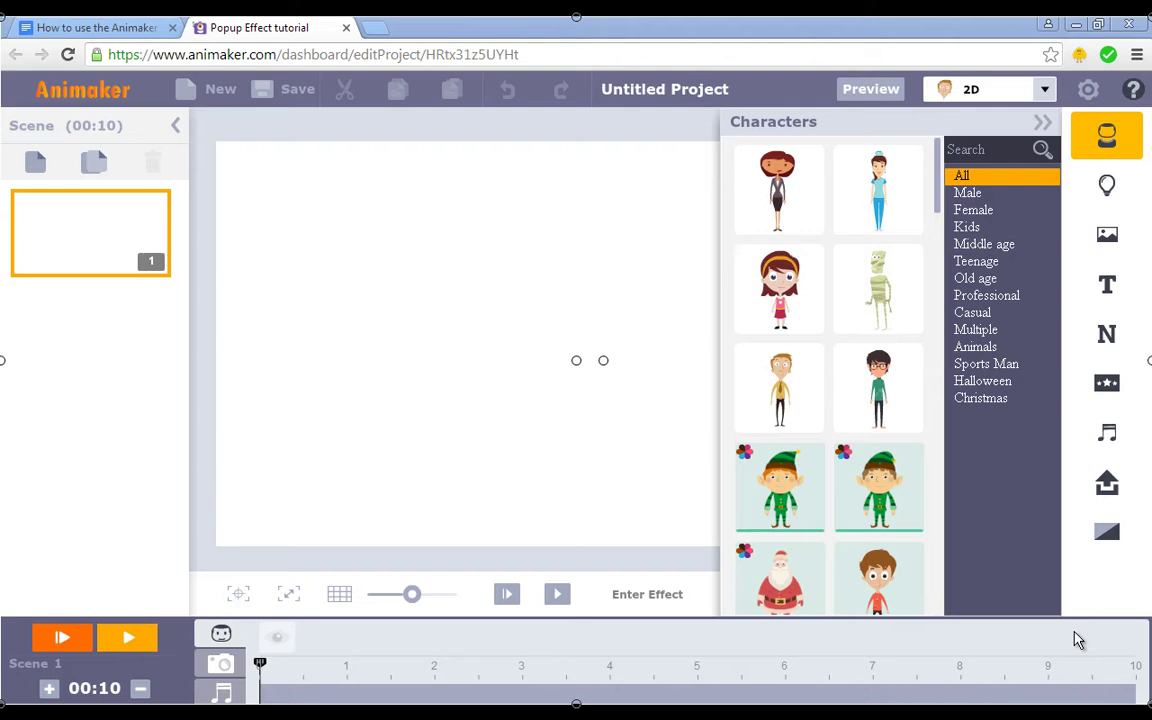
- Give the empty scene a solid light blue background colour
click(1107, 236)
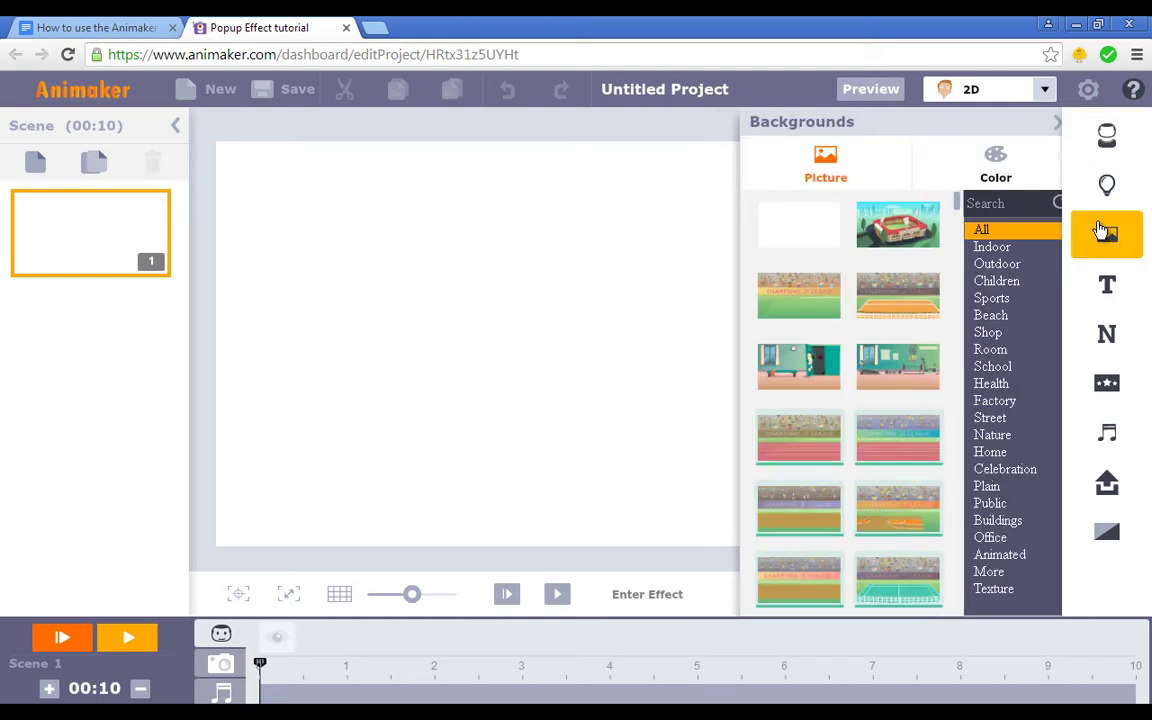
click(976, 165)
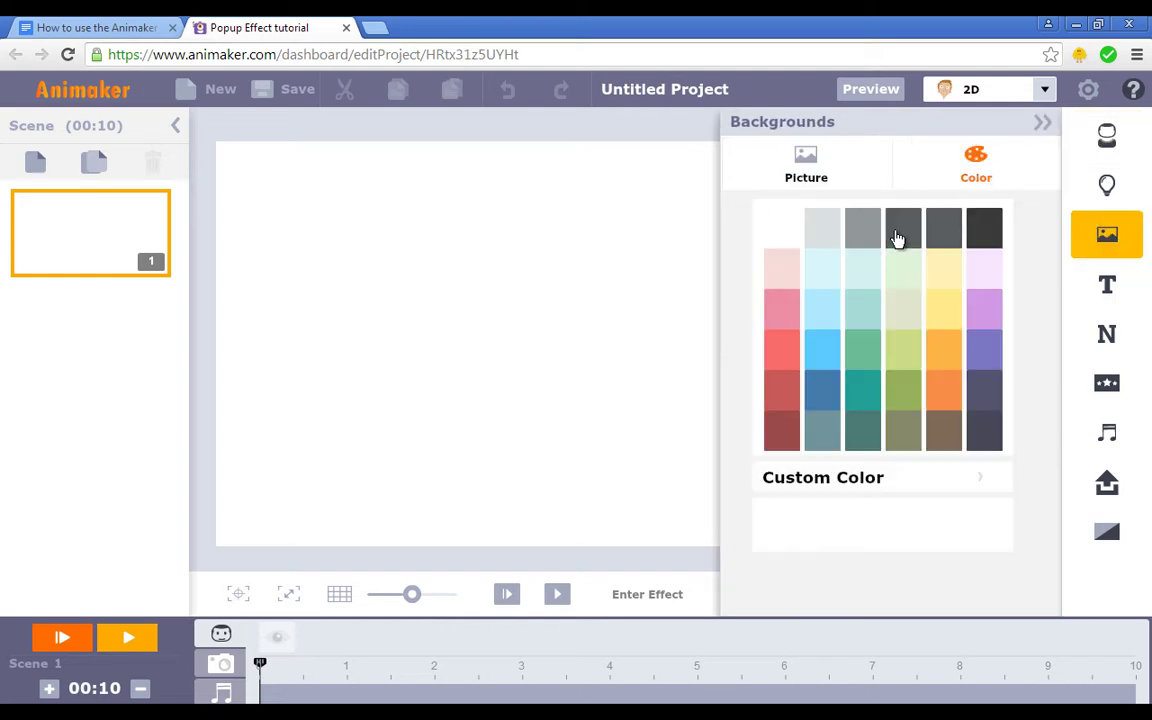
click(824, 347)
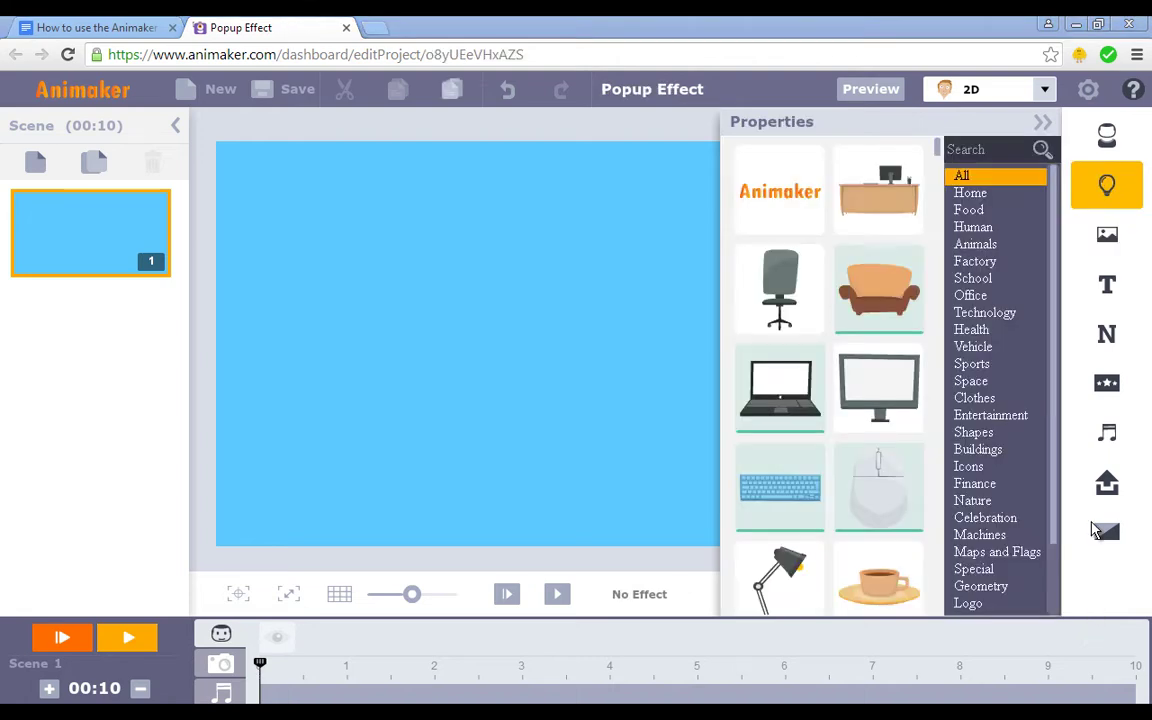
- Search the props for 'coin' and add the gold dollar coin to the scene
click(987, 149)
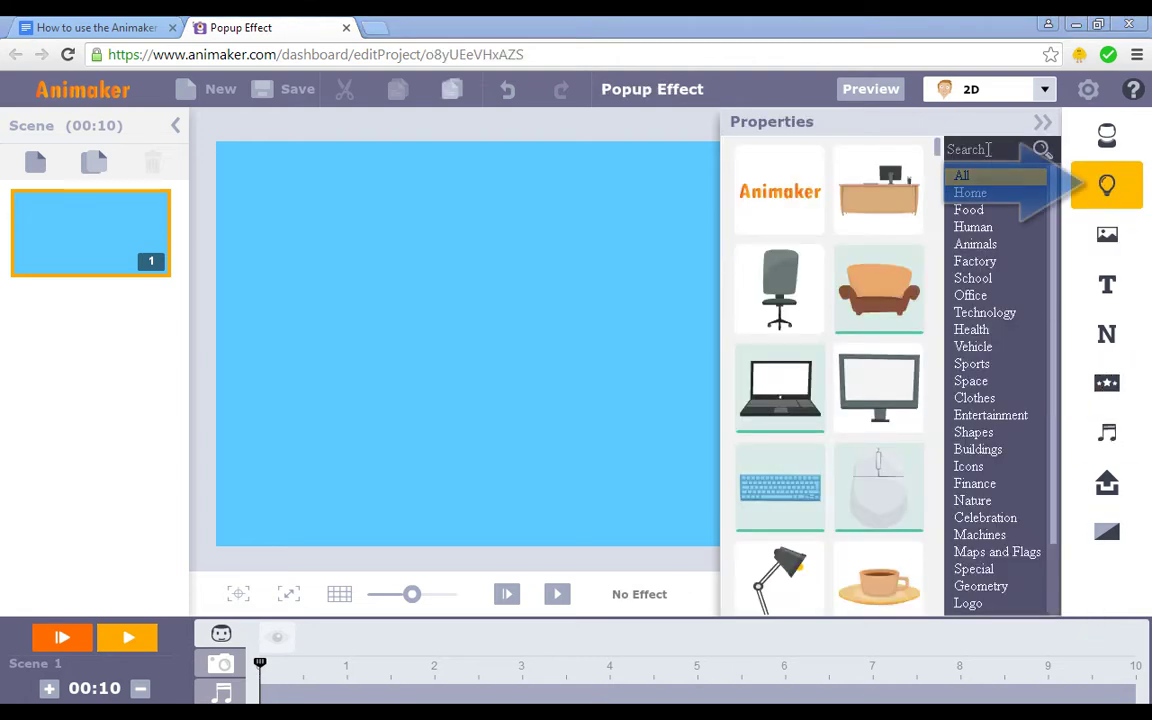
text(coin)
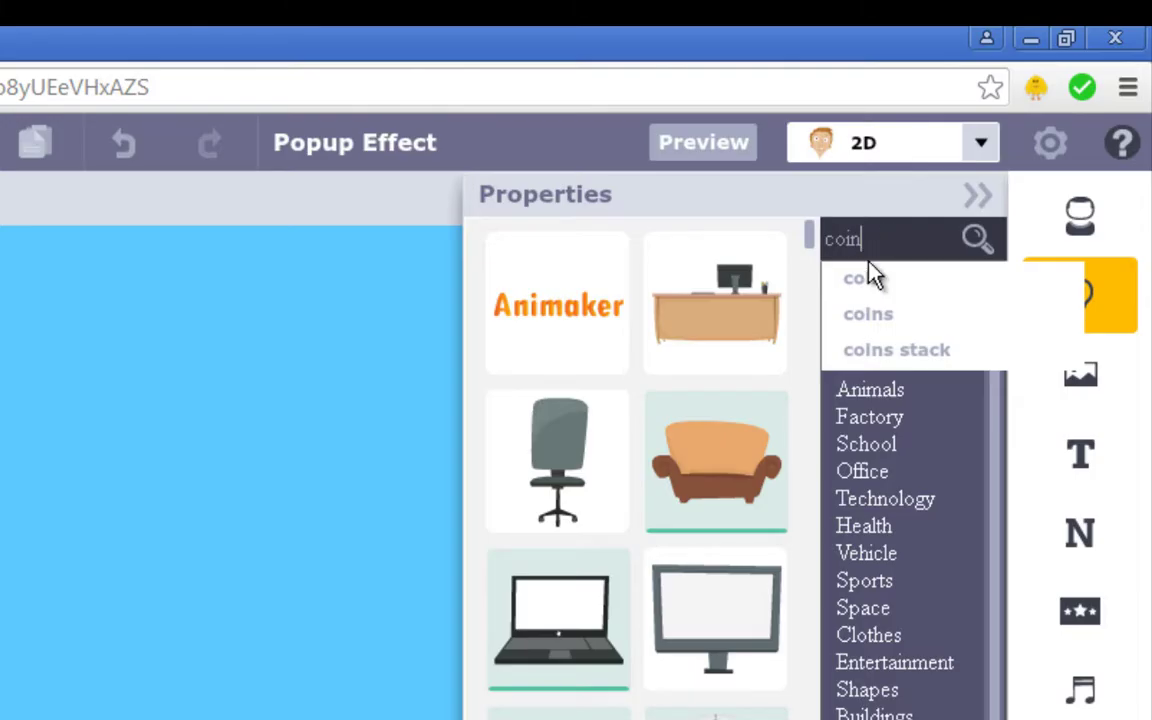
click(866, 281)
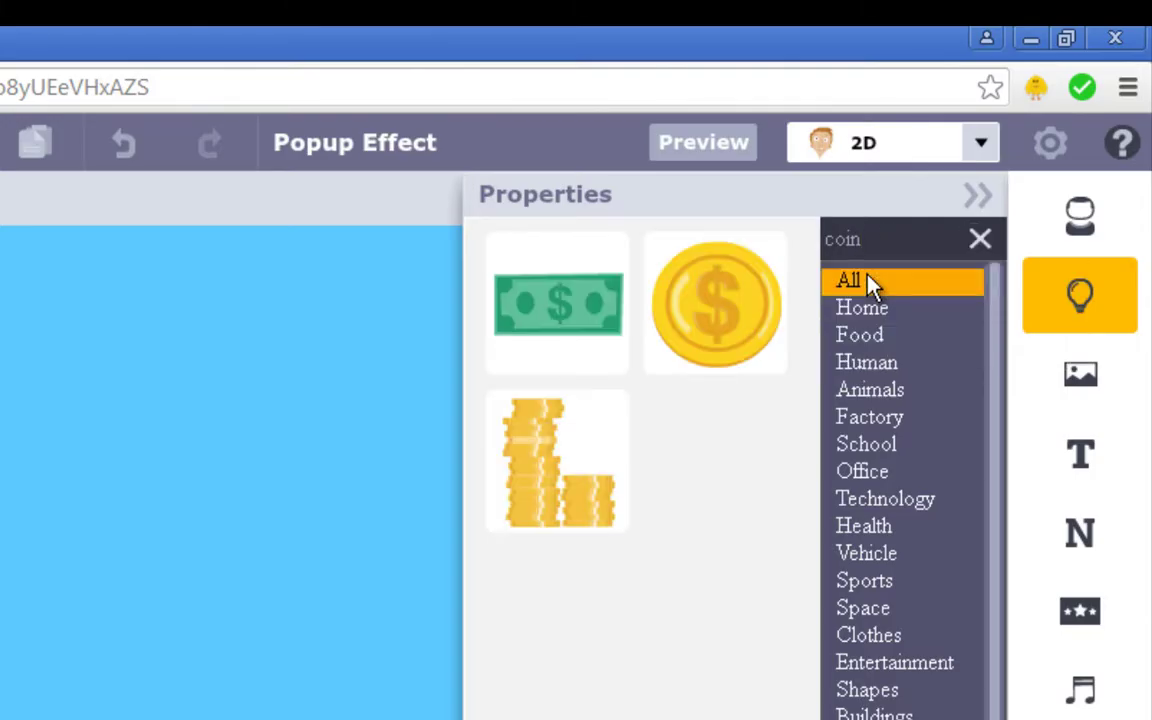
click(746, 306)
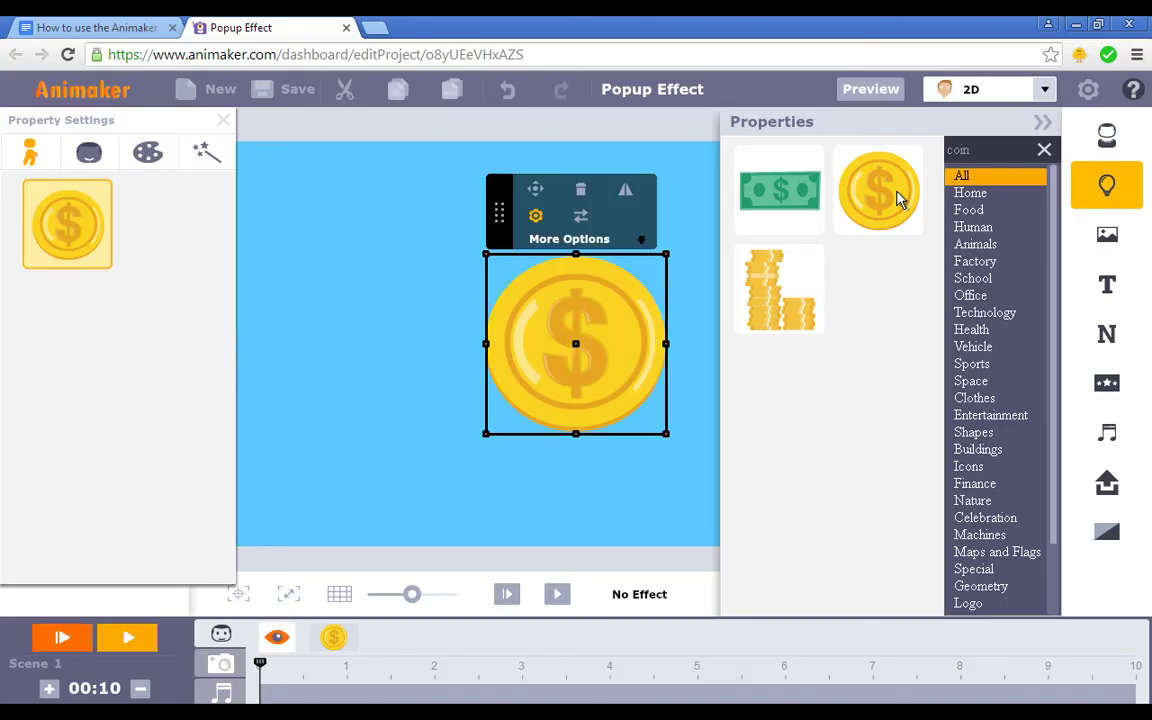
- Switch the coin to its half side view and move it near the bottom centre
click(1042, 124)
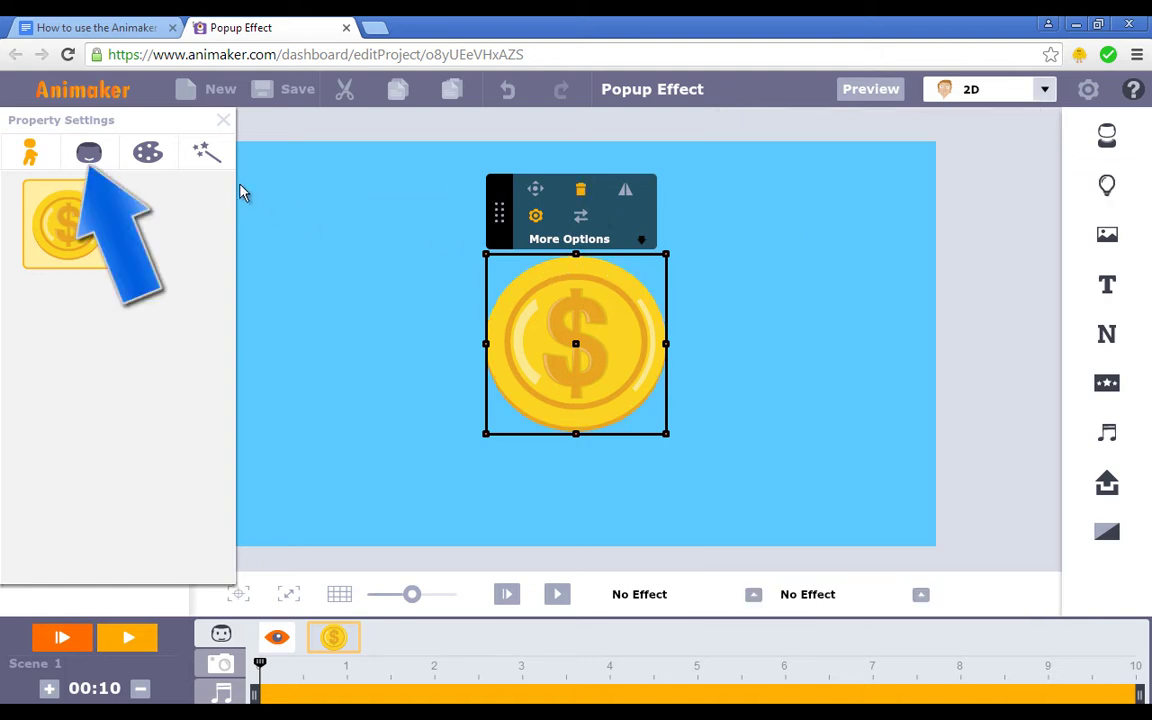
click(89, 153)
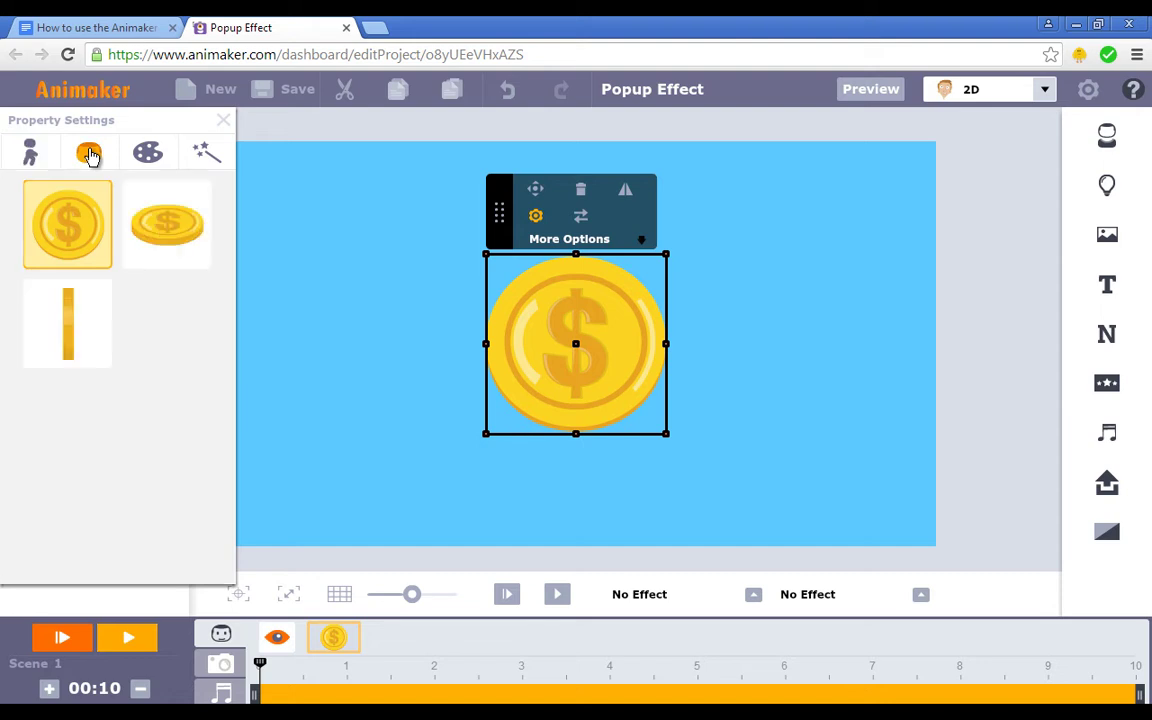
click(155, 222)
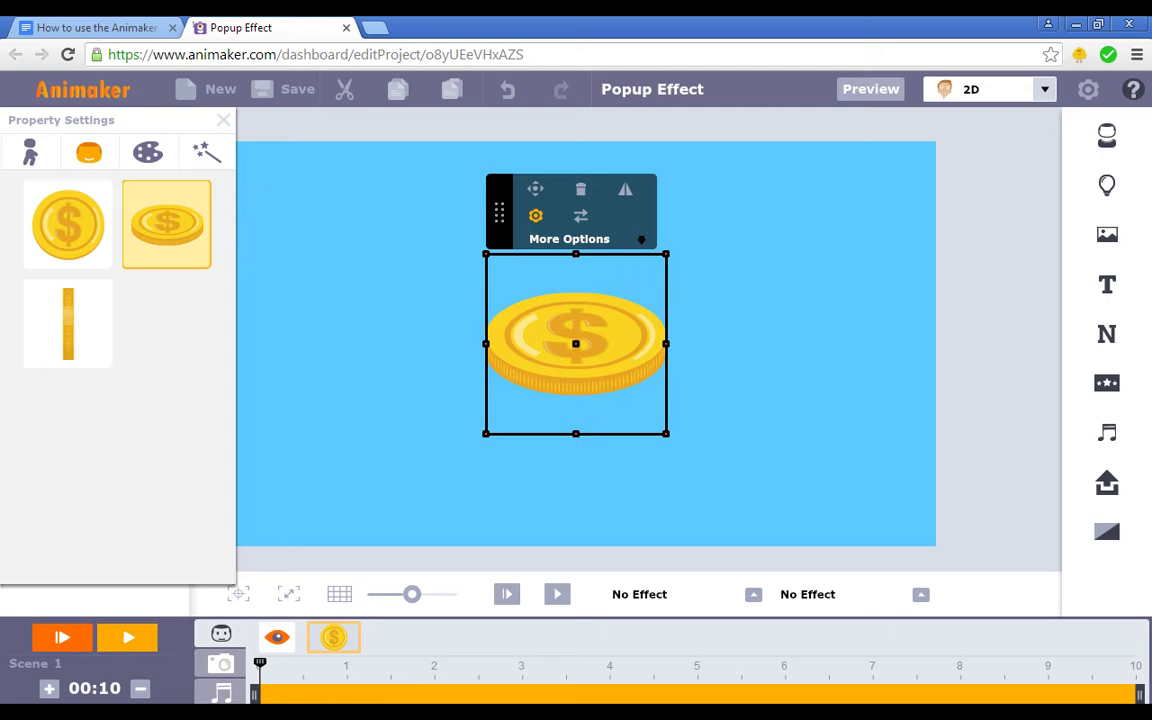
drag(627, 315, 614, 462)
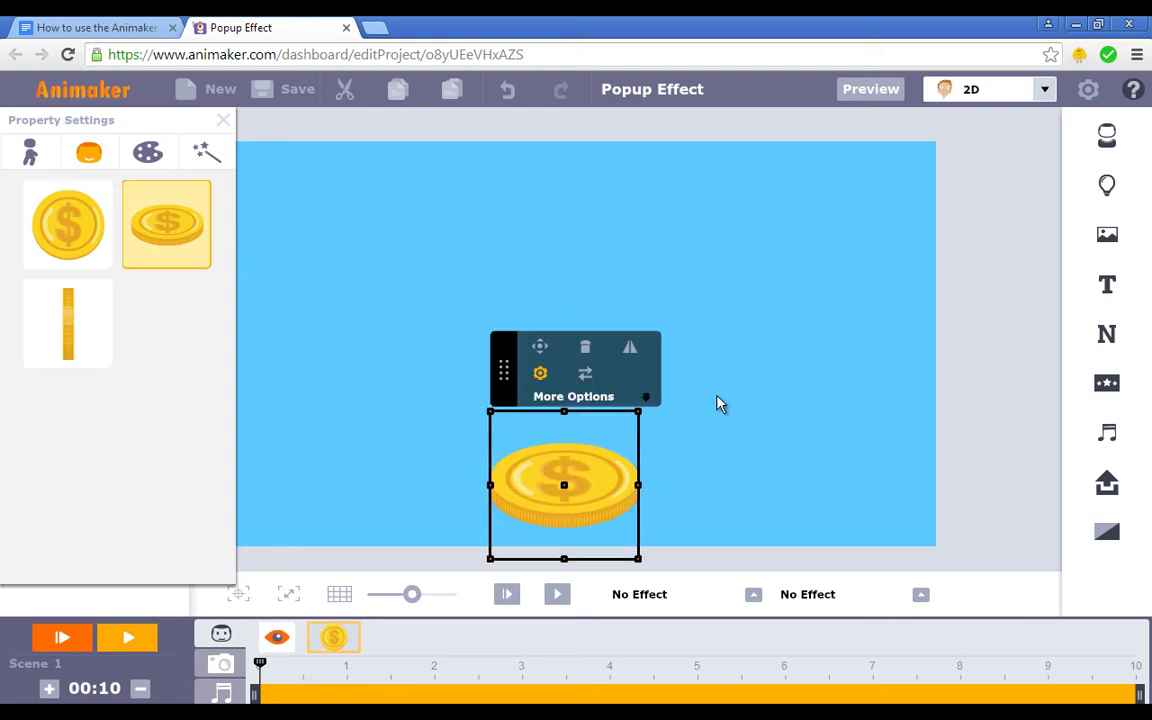
- Set the coin's entrance effect to Pop Up
click(752, 597)
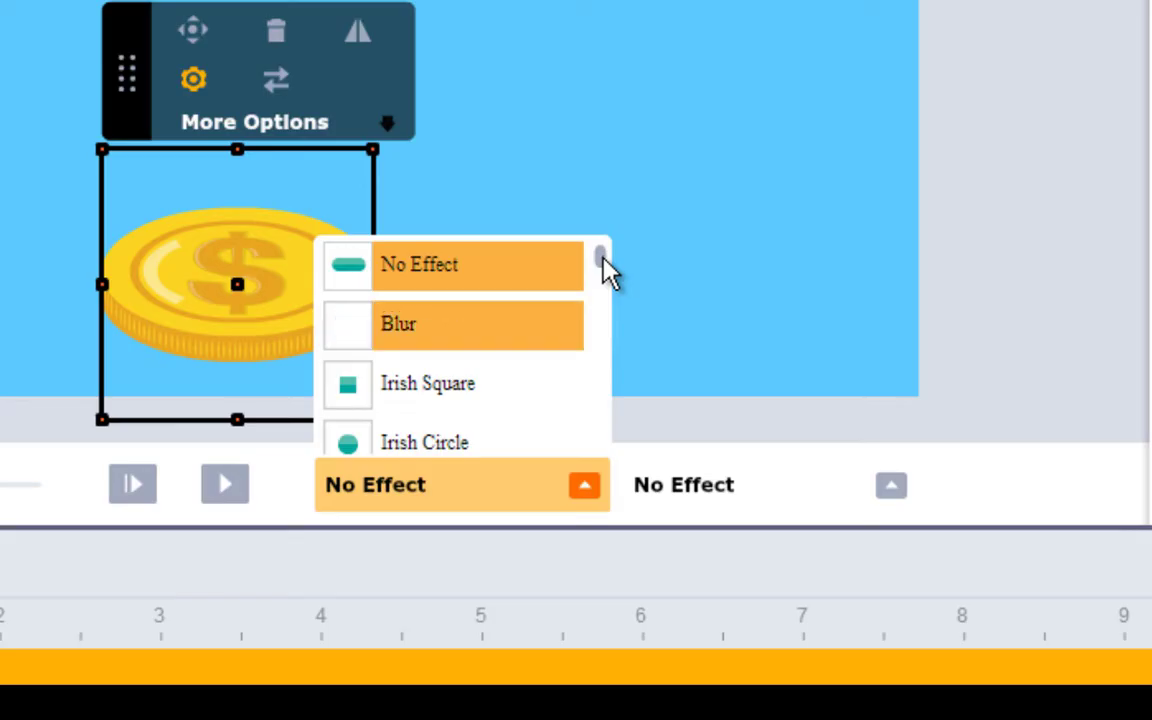
drag(603, 263, 601, 366)
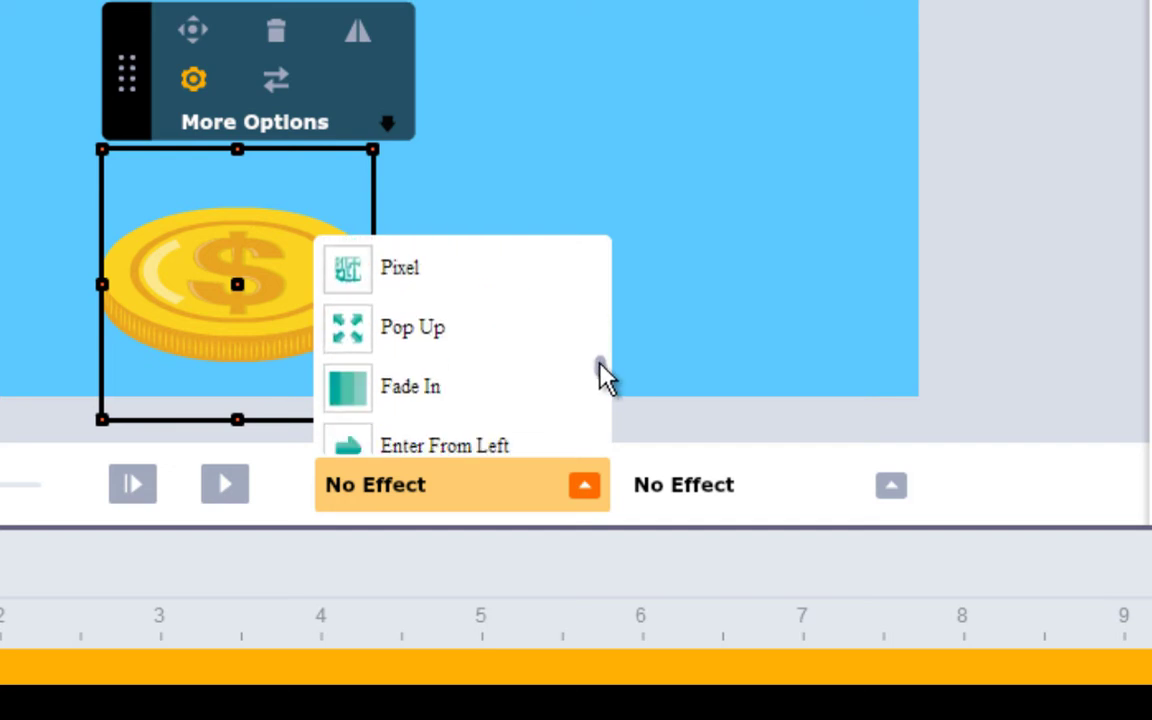
click(523, 350)
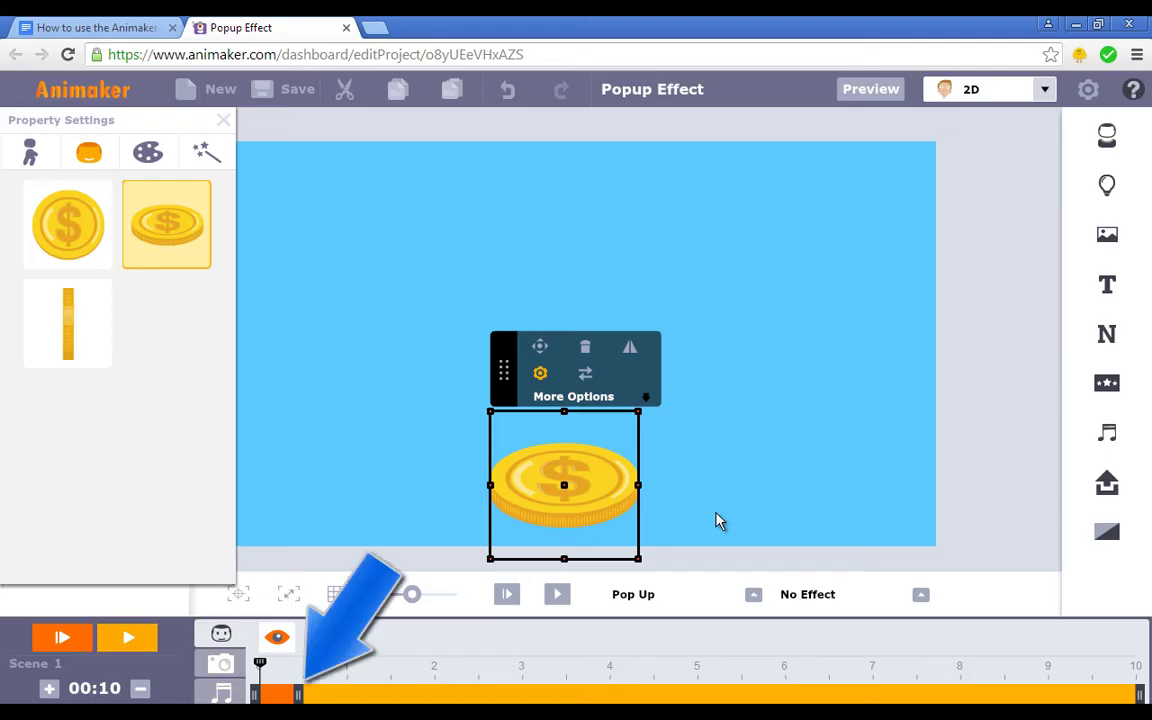
click(613, 472)
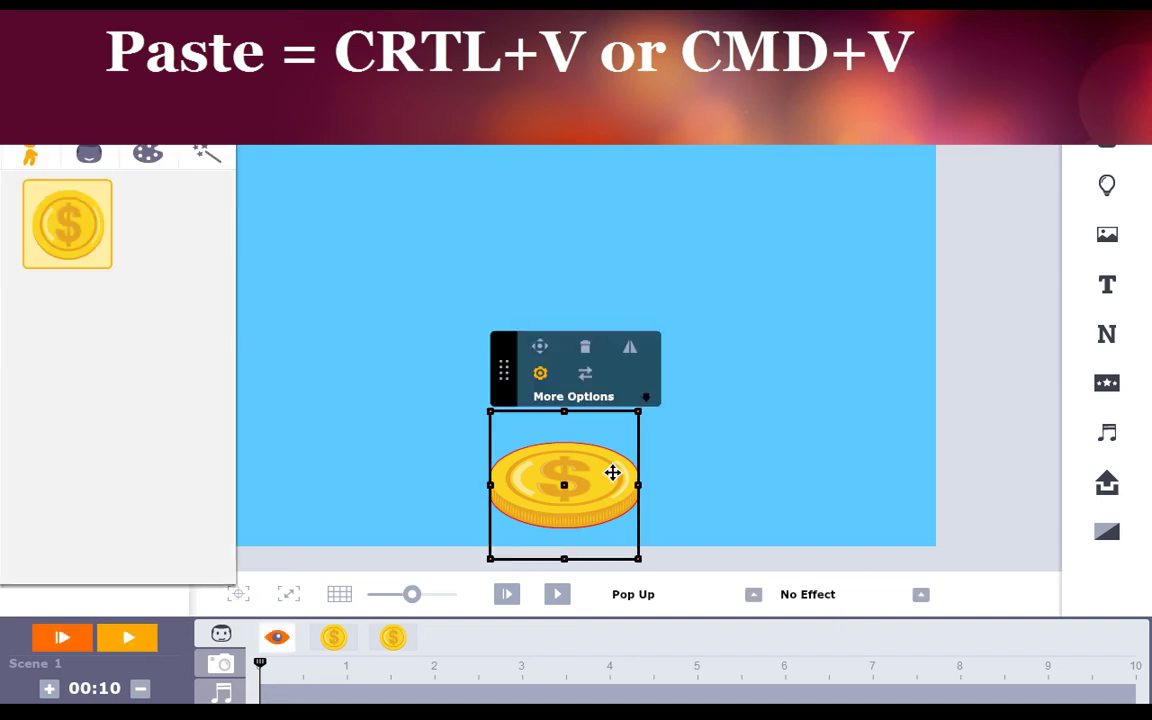
- Paste more copies of the coin, shifting each copy's timeline start slightly later
key(ctrl+v)
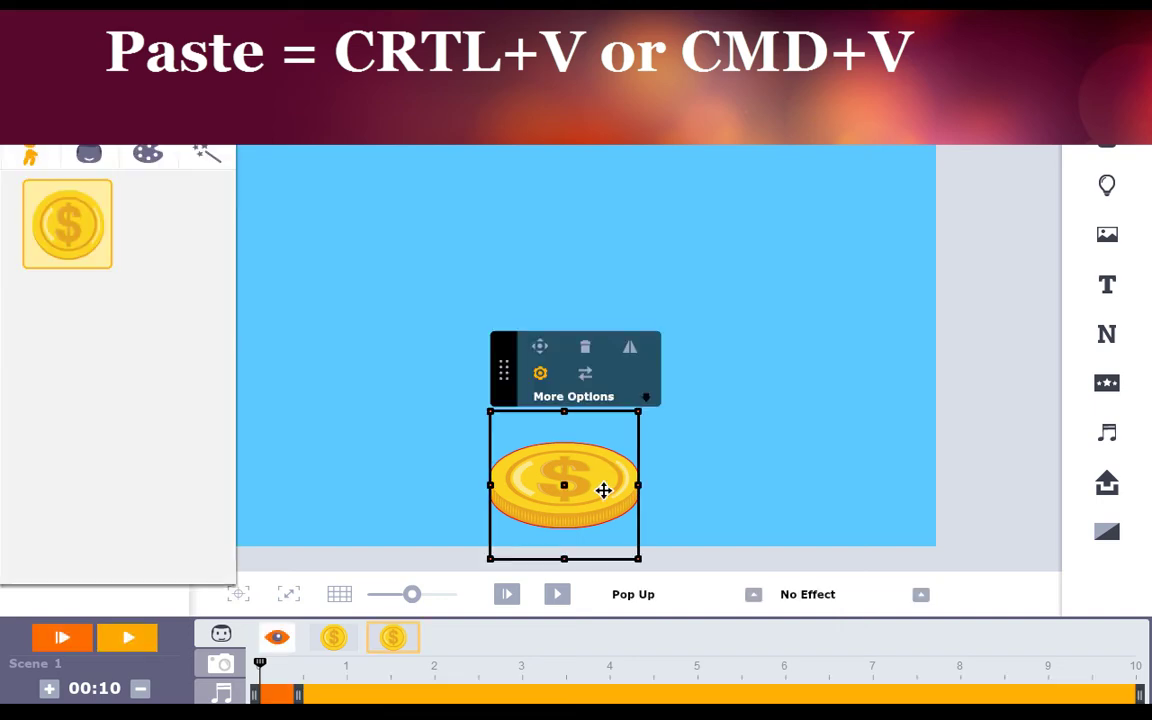
drag(266, 696, 276, 696)
key(ctrl+v)
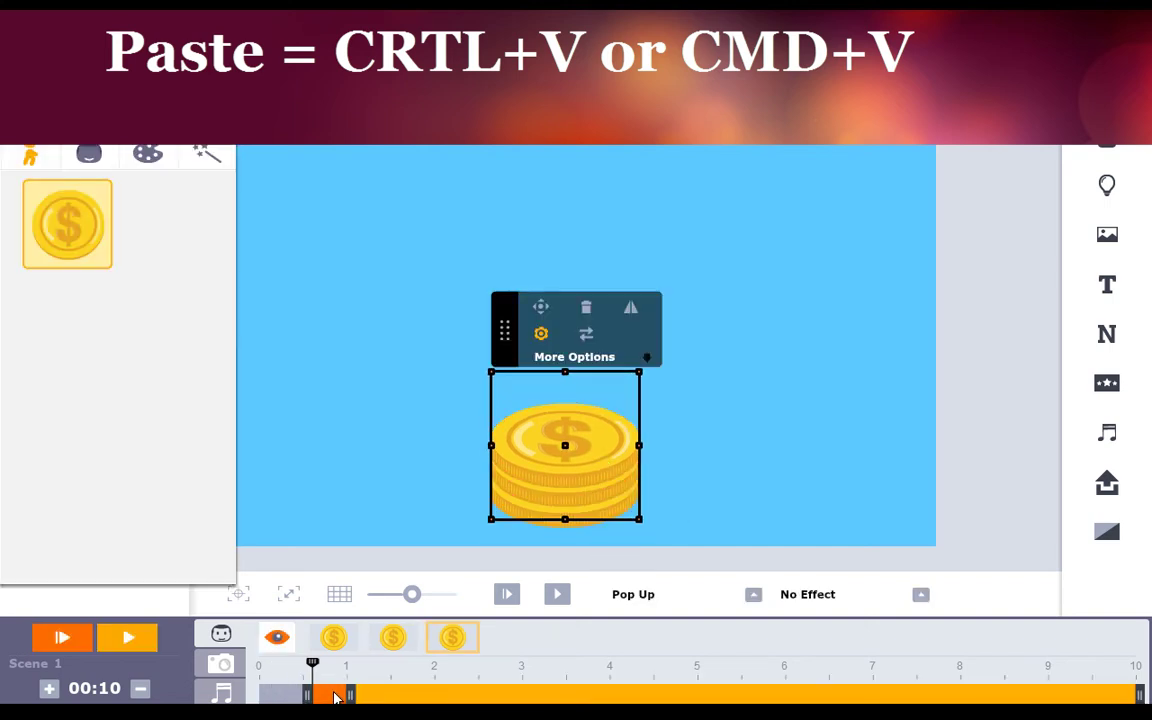
click(676, 463)
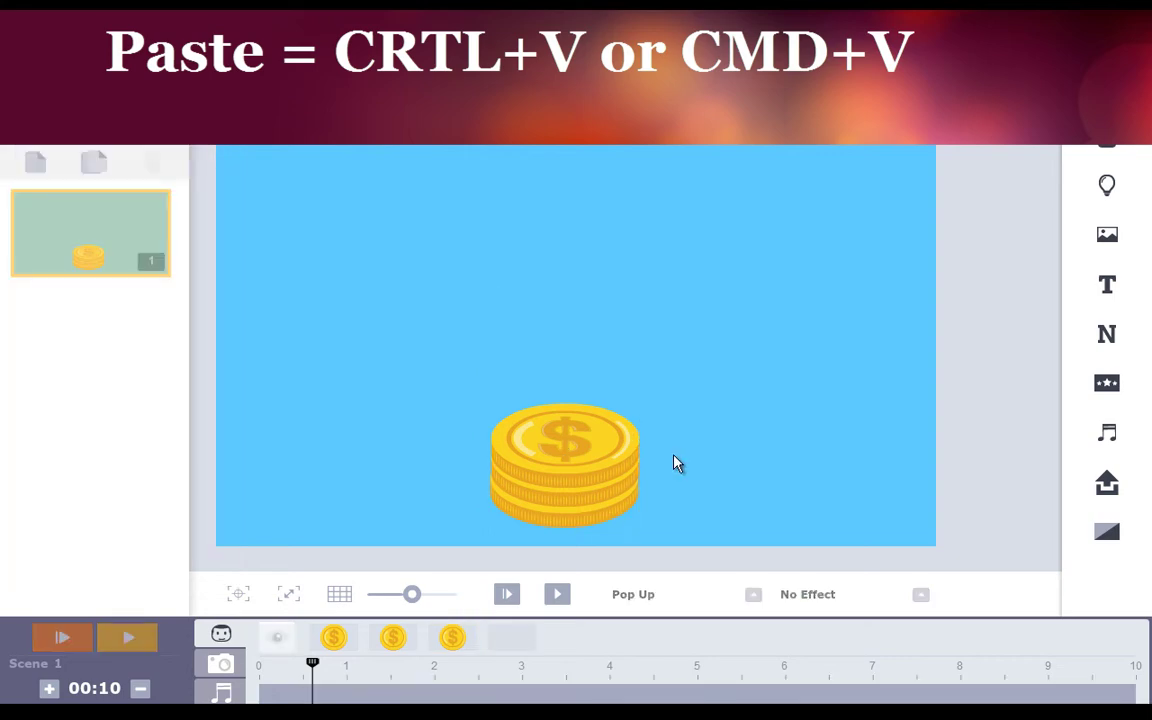
click(602, 483)
key(ctrl+v)
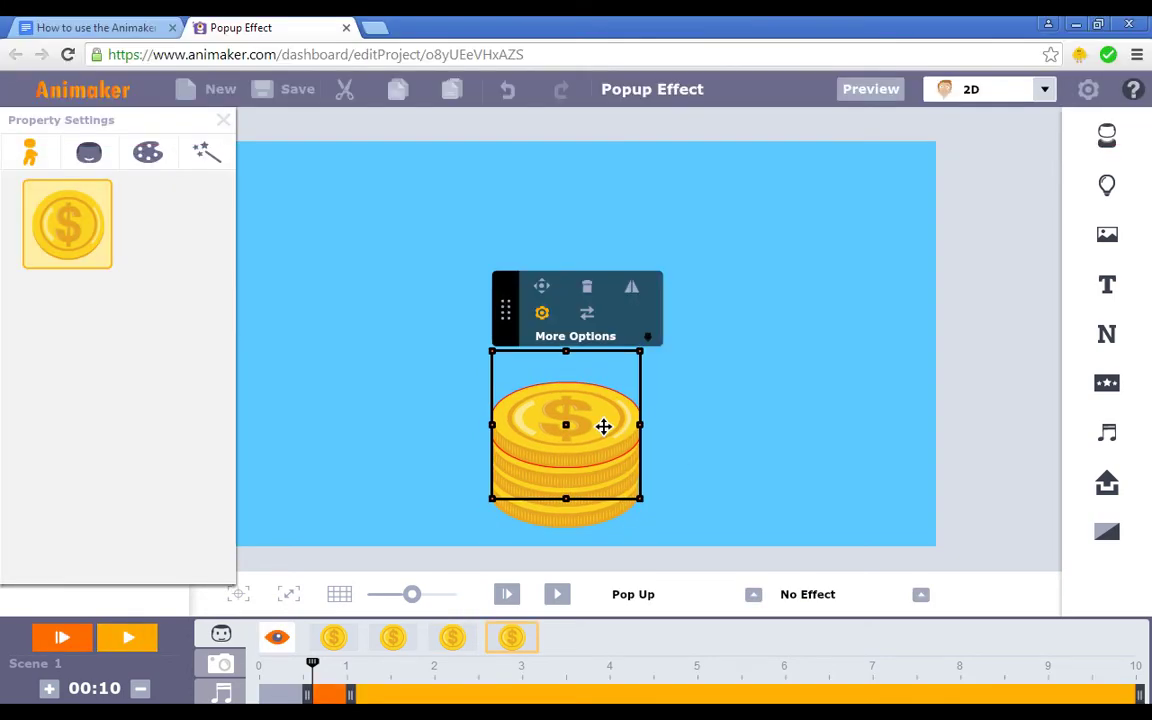
drag(313, 694, 329, 690)
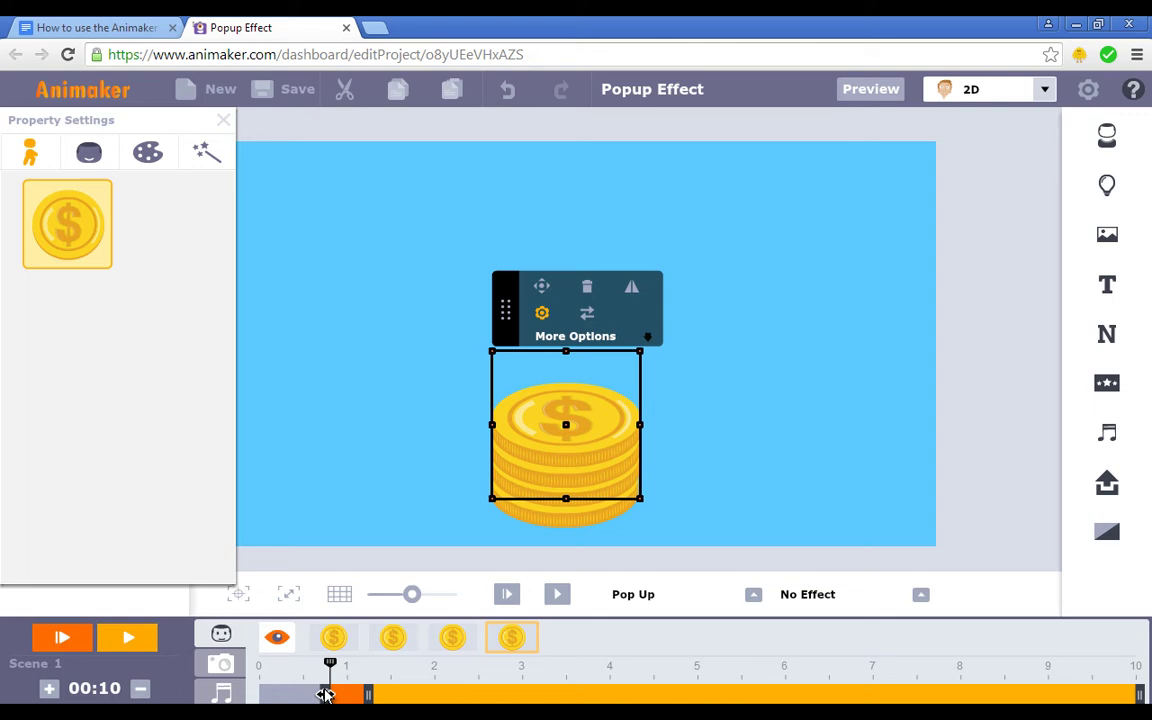
- Paste three more coins onto the top of the stack, each starting a little later
key(ctrl+v)
drag(577, 471, 585, 391)
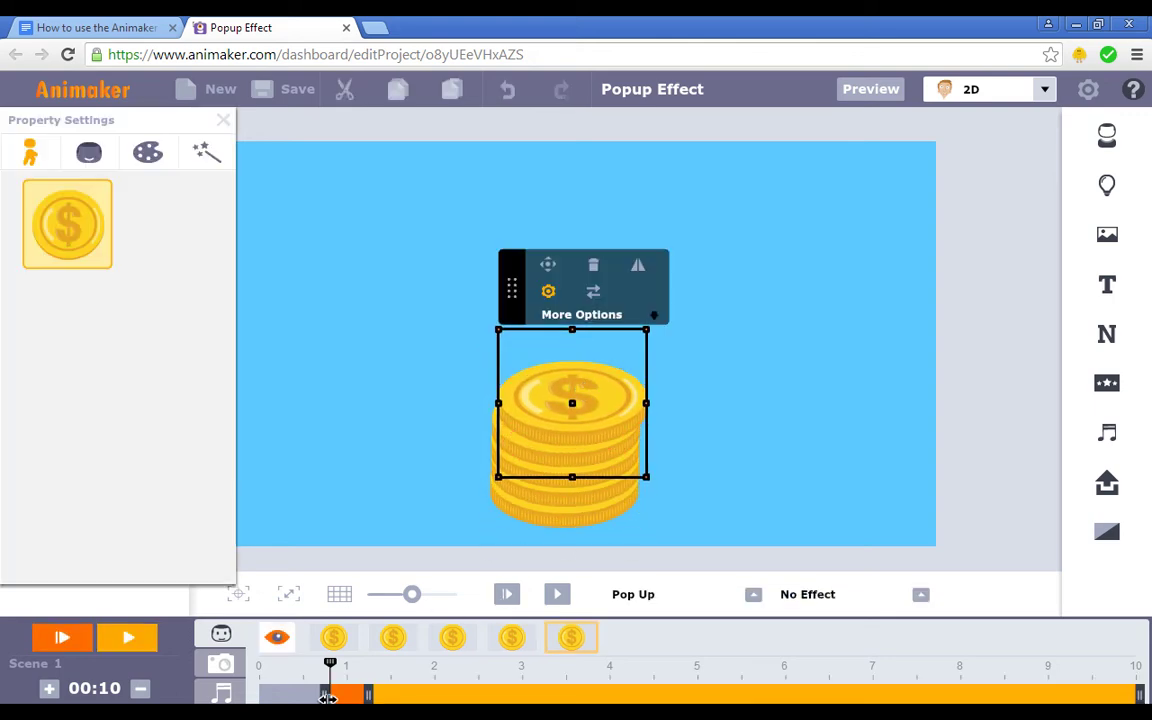
drag(324, 694, 358, 694)
key(ctrl+v)
drag(601, 509, 602, 393)
drag(360, 694, 372, 695)
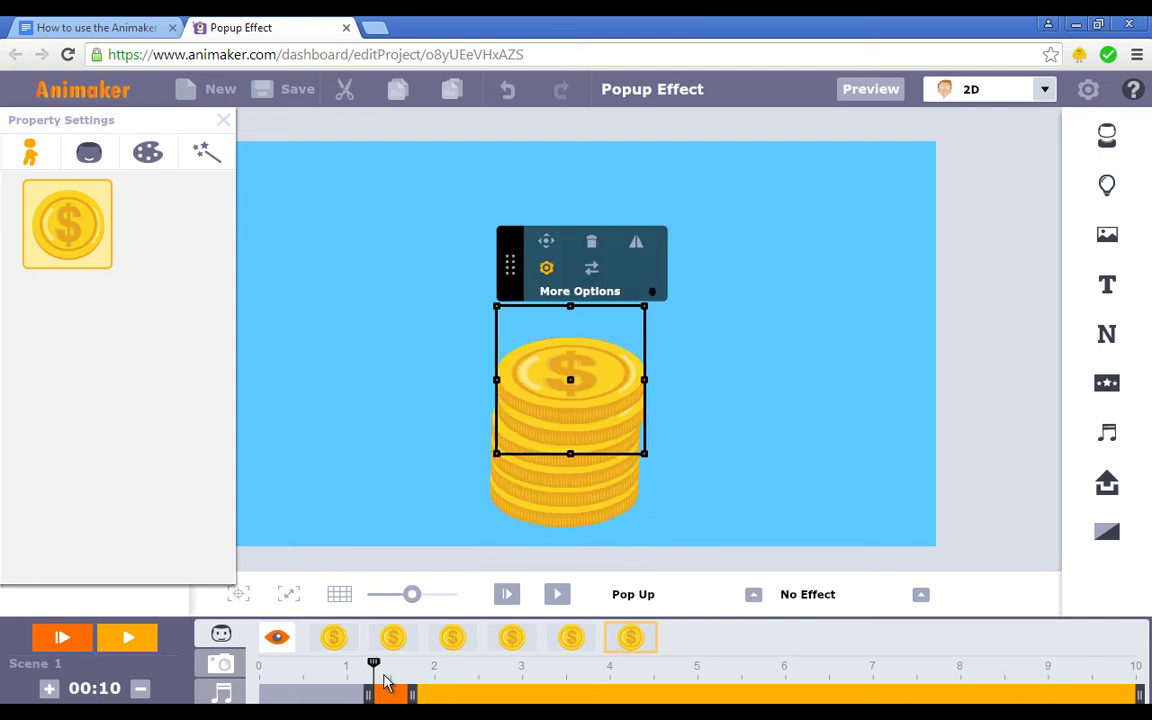
key(ctrl+v)
drag(614, 475, 622, 347)
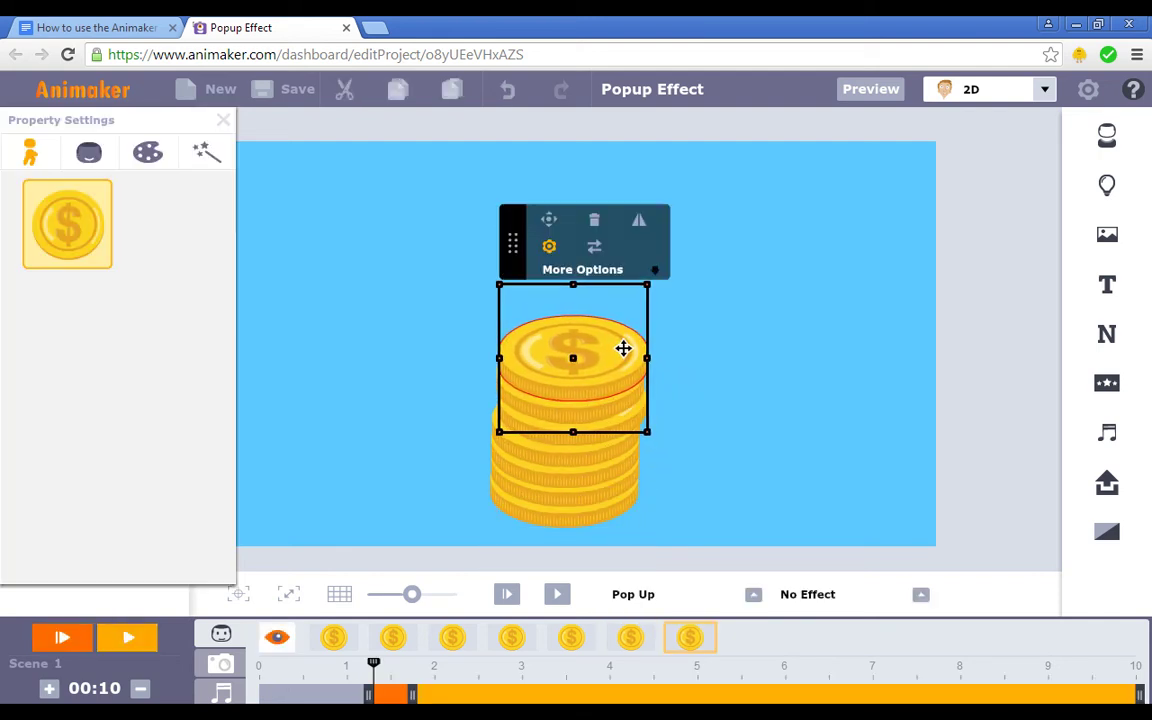
drag(372, 694, 387, 694)
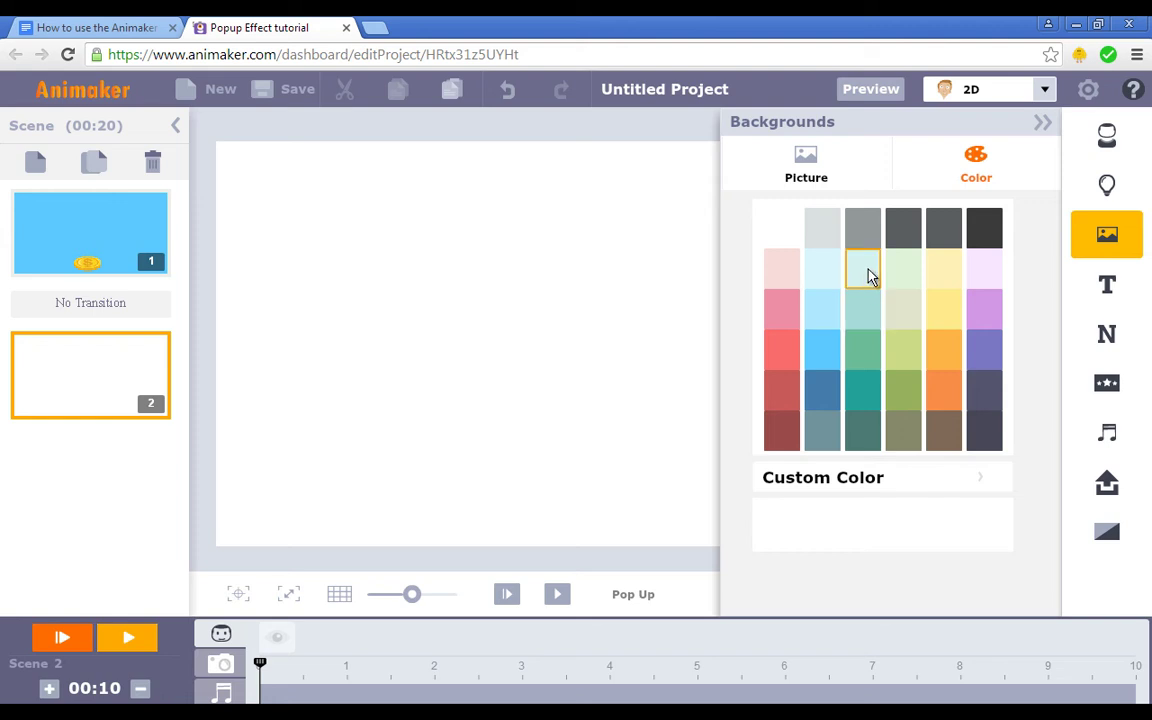
- Give Scene 2 a light teal background and bring up the props library
click(869, 274)
click(1107, 184)
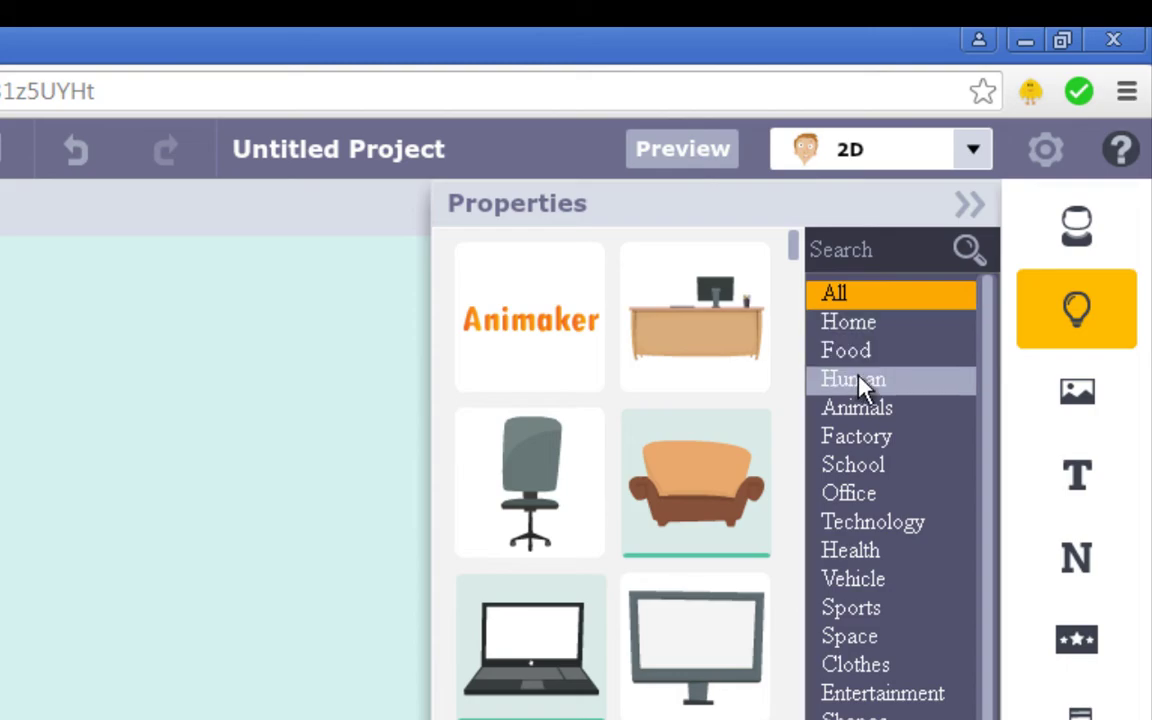
- Add the Human 'Business man' prop, shrink it, and move it to the scene's left edge
click(978, 226)
scroll(806, 627, down, 1)
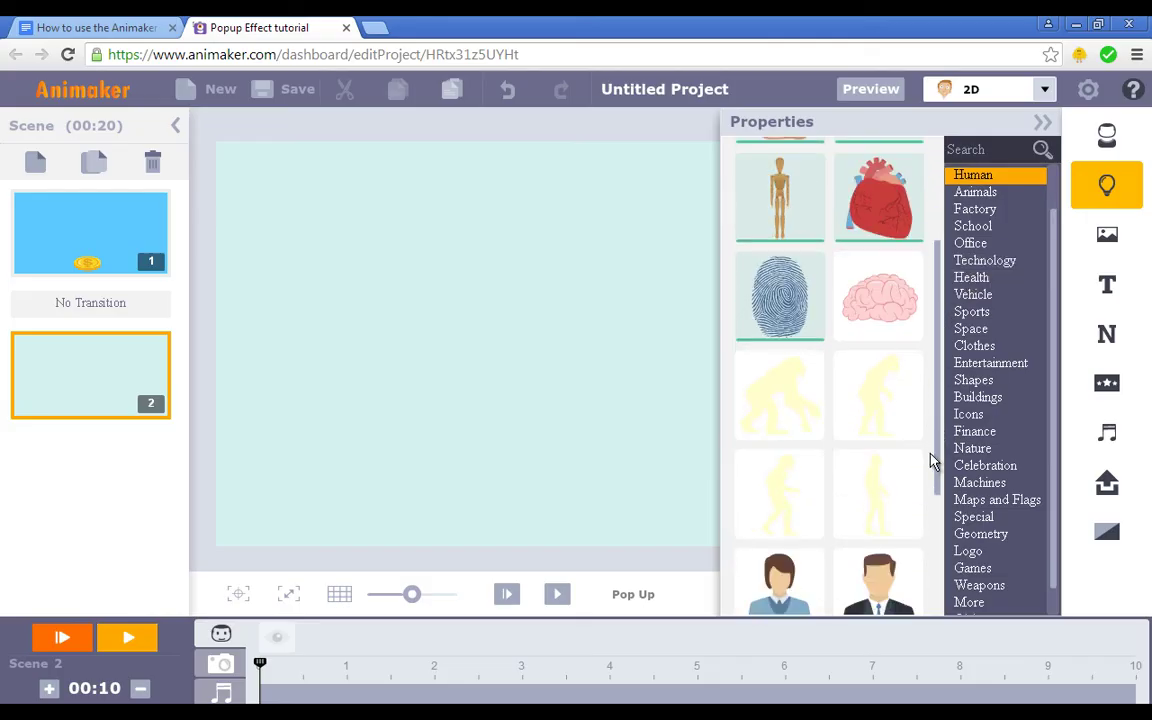
scroll(930, 460, down, 3)
click(880, 455)
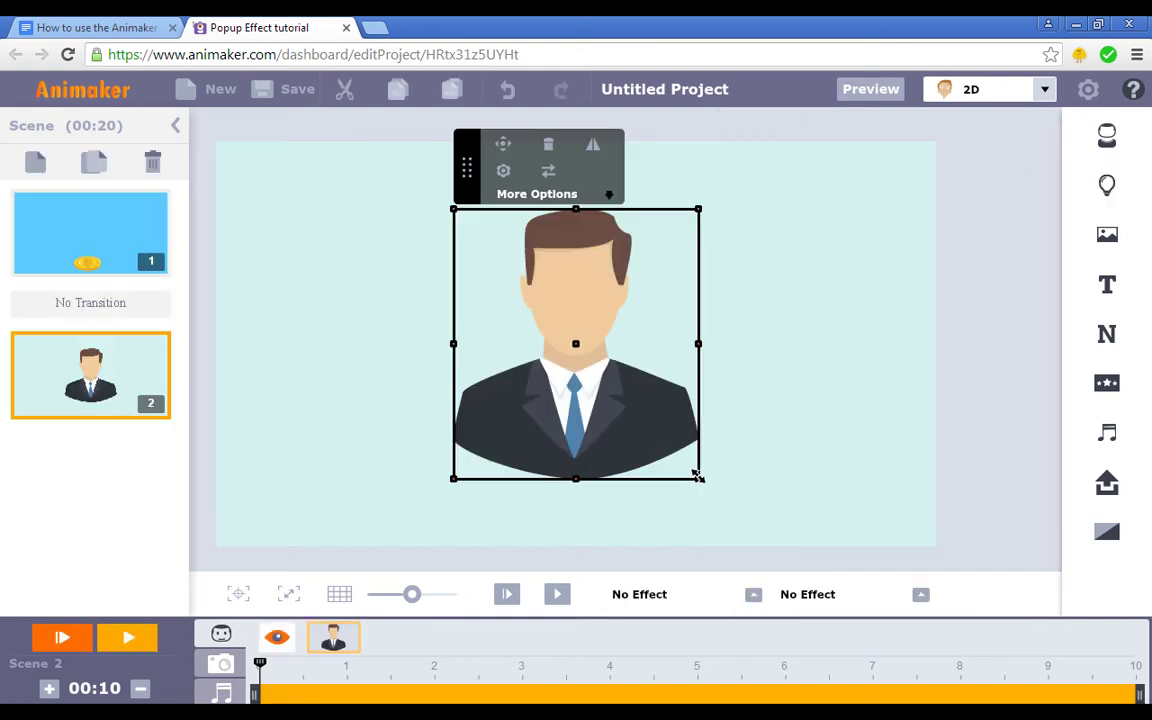
drag(655, 458, 636, 416)
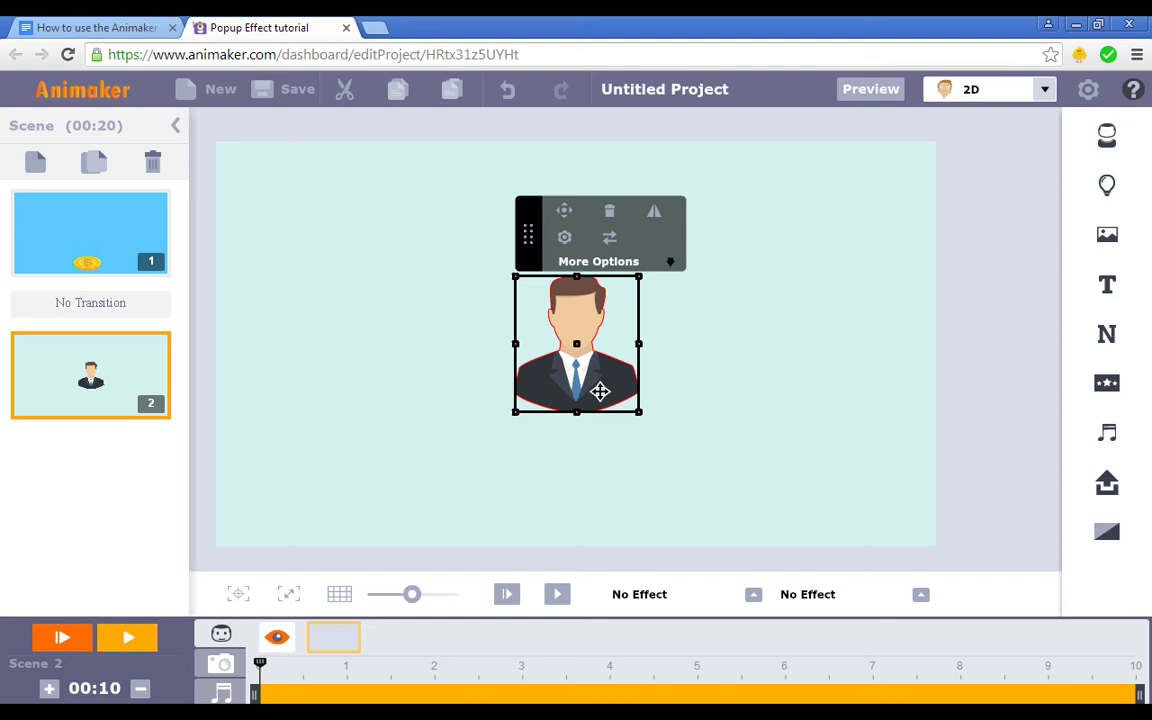
drag(566, 375, 279, 375)
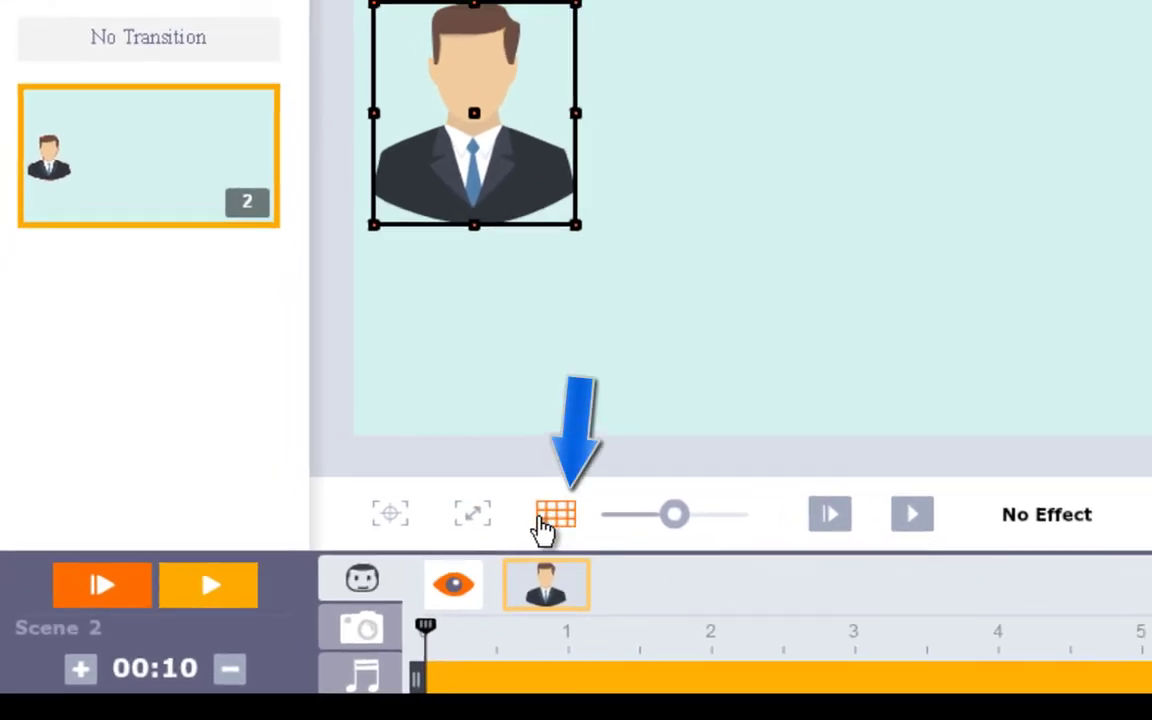
- Turn on the grid, nudge the businessman up-left, and set its entry effect to Pop Up
click(551, 522)
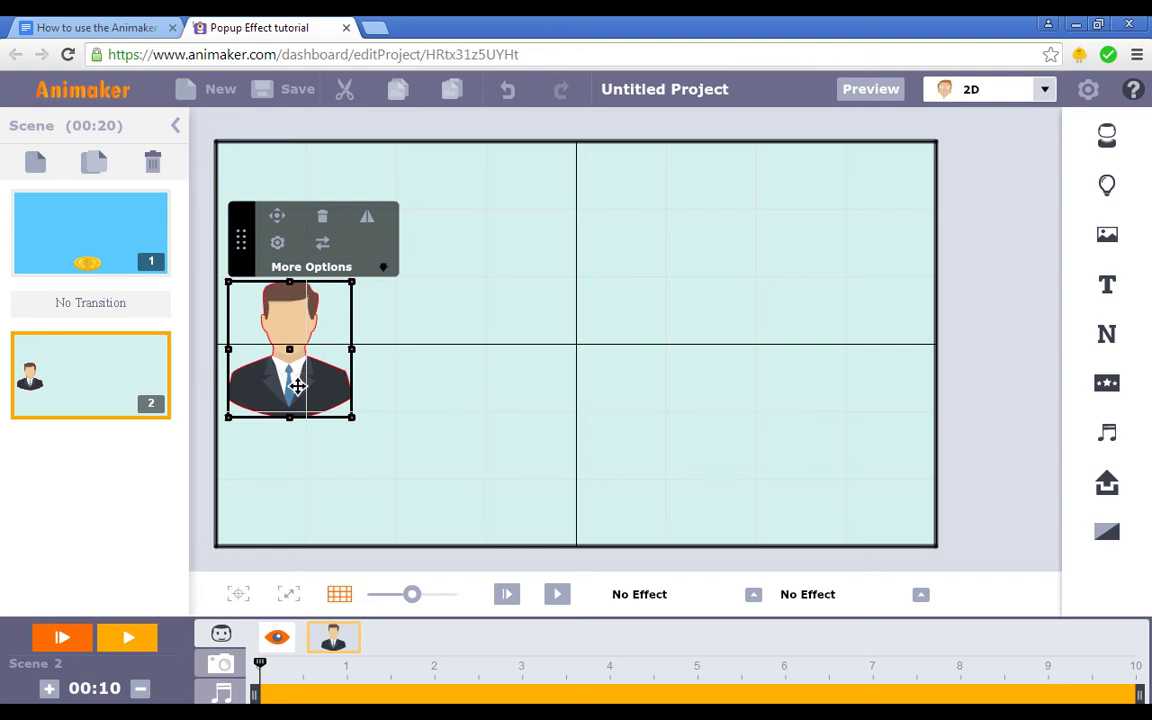
drag(294, 389, 290, 377)
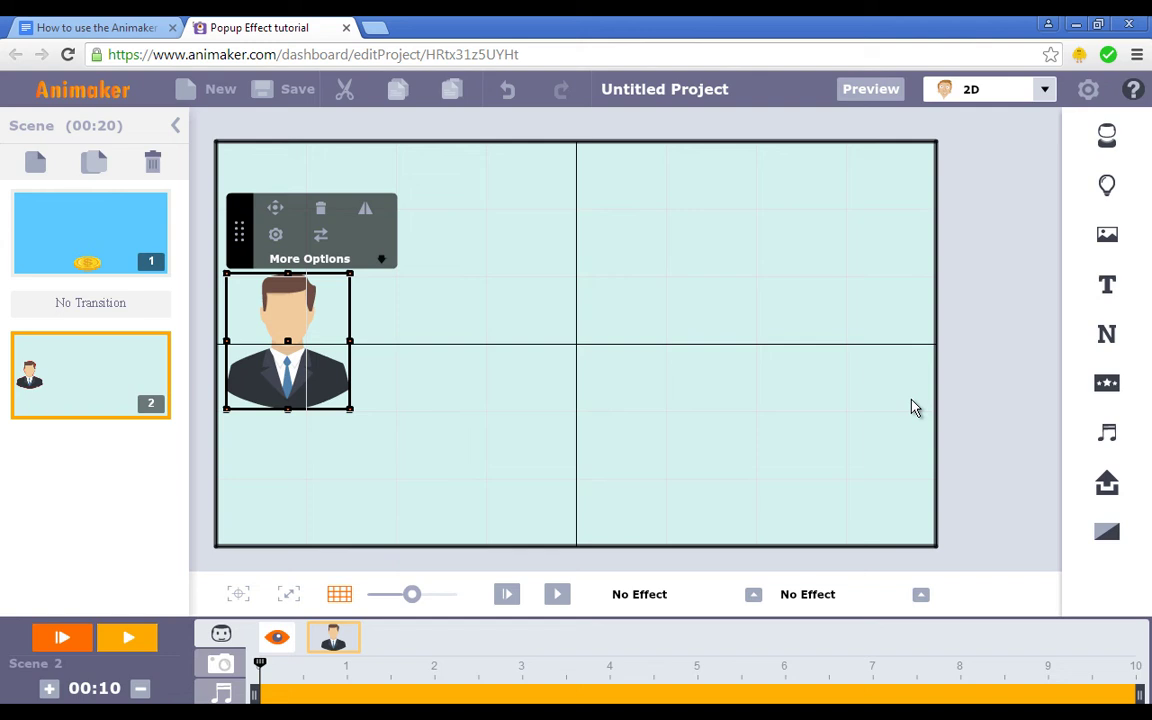
click(753, 594)
scroll(757, 530, down, 2)
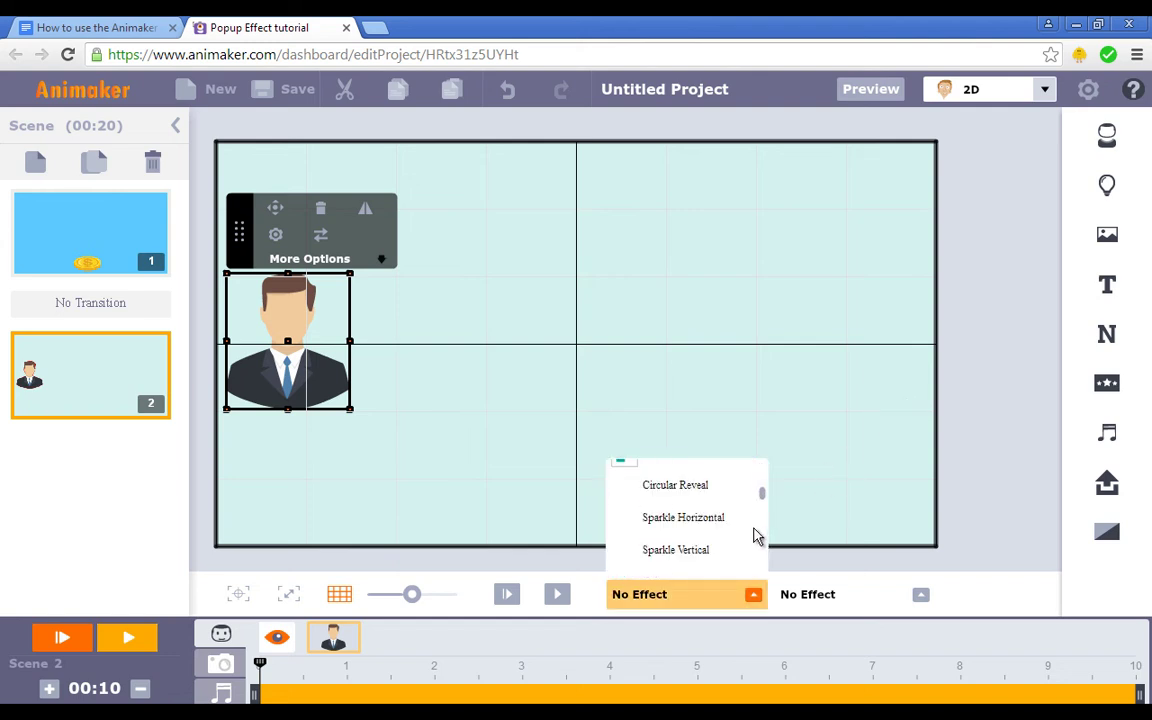
scroll(760, 510, down, 5)
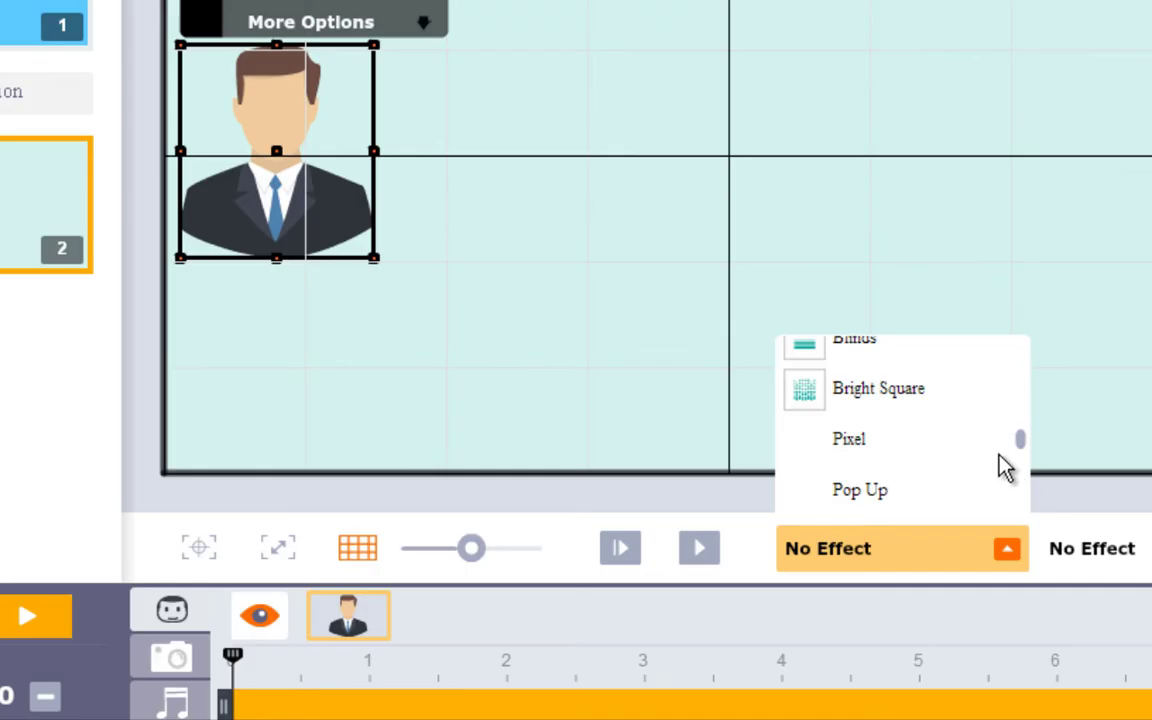
scroll(1005, 467, down, 2)
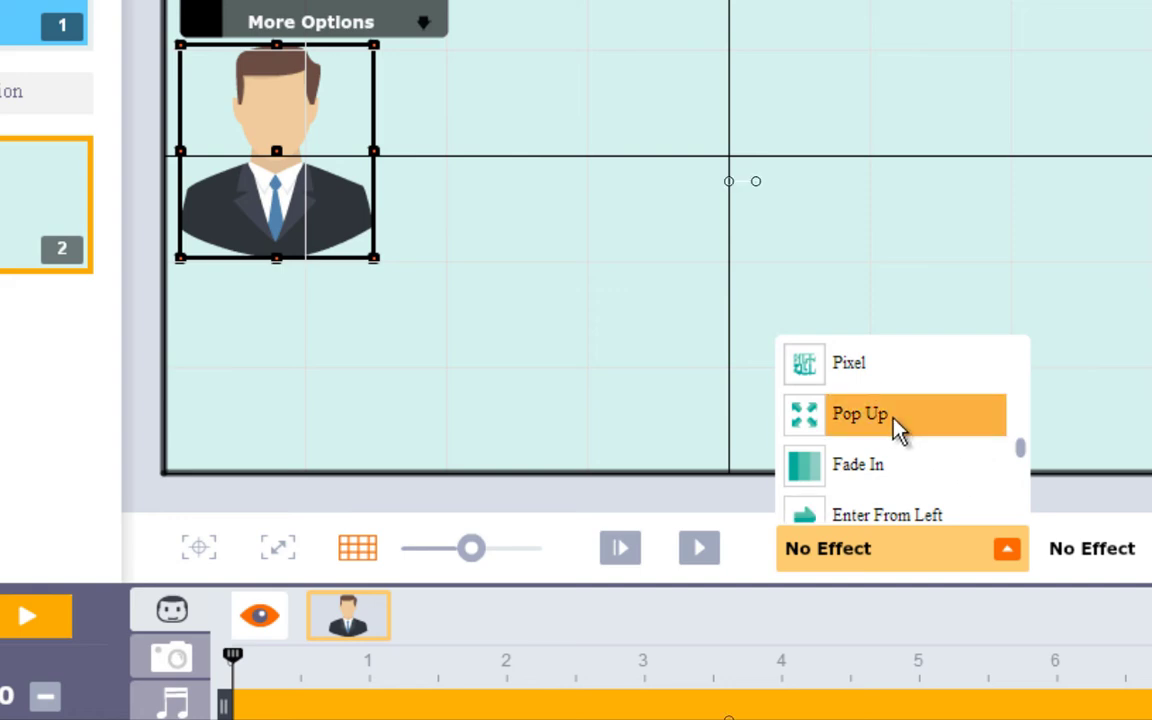
click(897, 422)
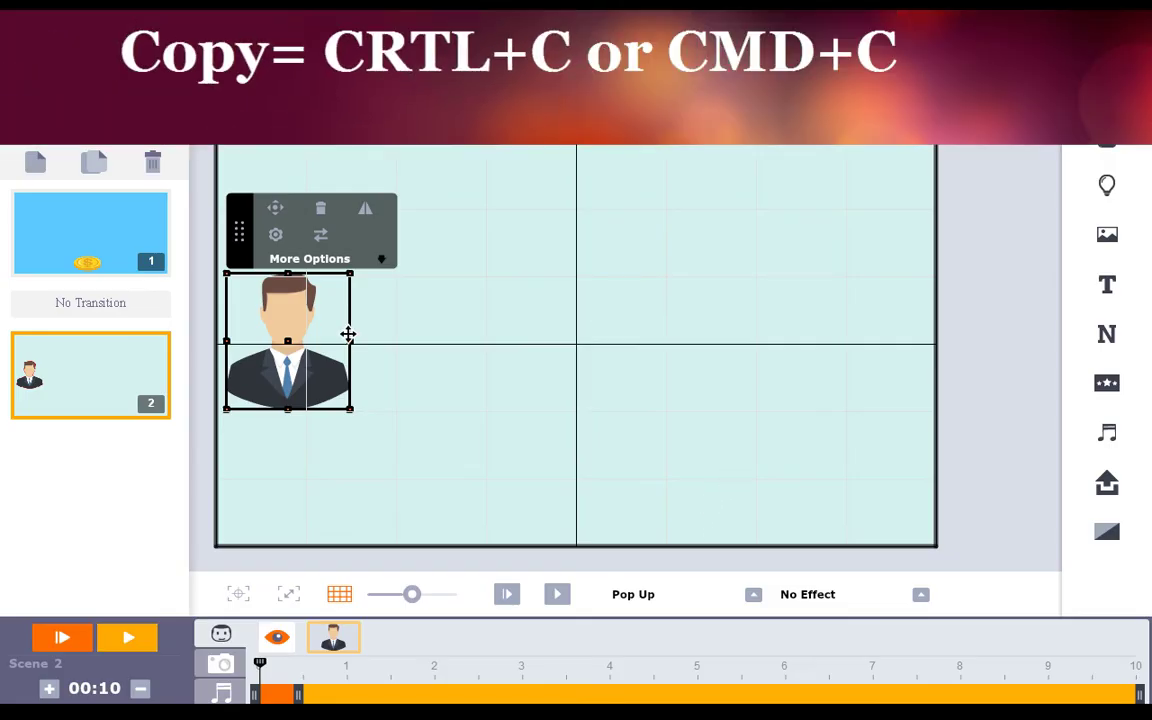
- Copy the businessman into second and third place in the row, delaying each start (second at about 0.7 s)
key(ctrl+c)
key(ctrl+v)
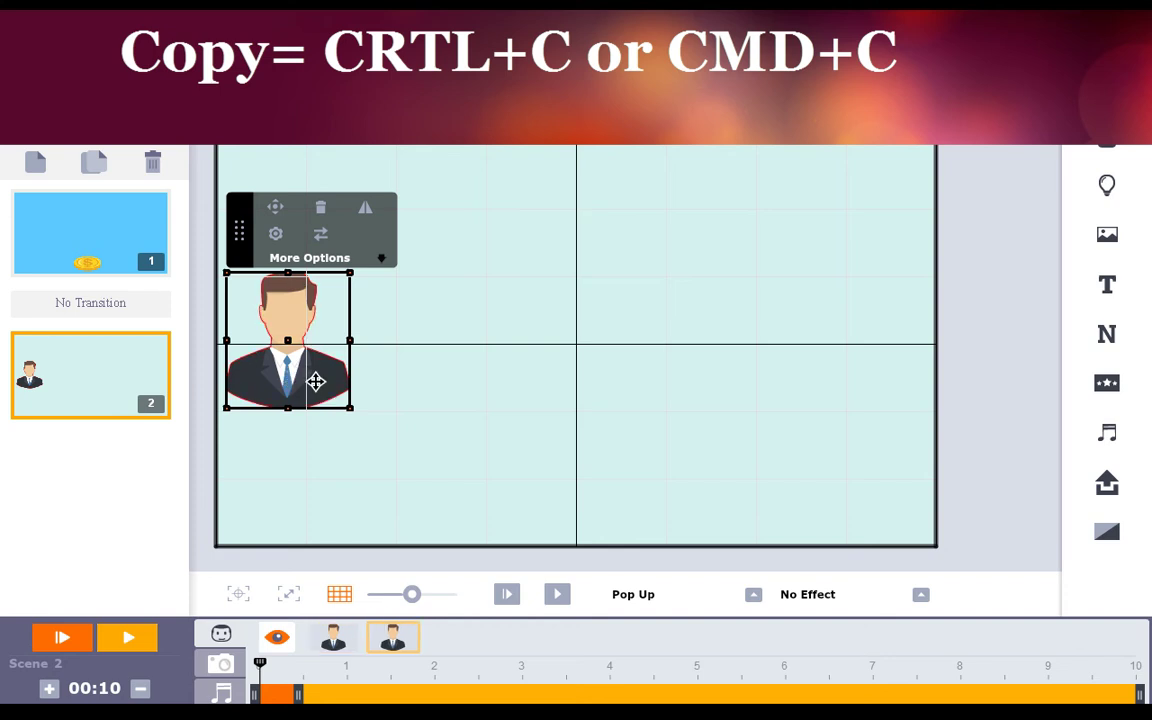
drag(299, 372, 431, 376)
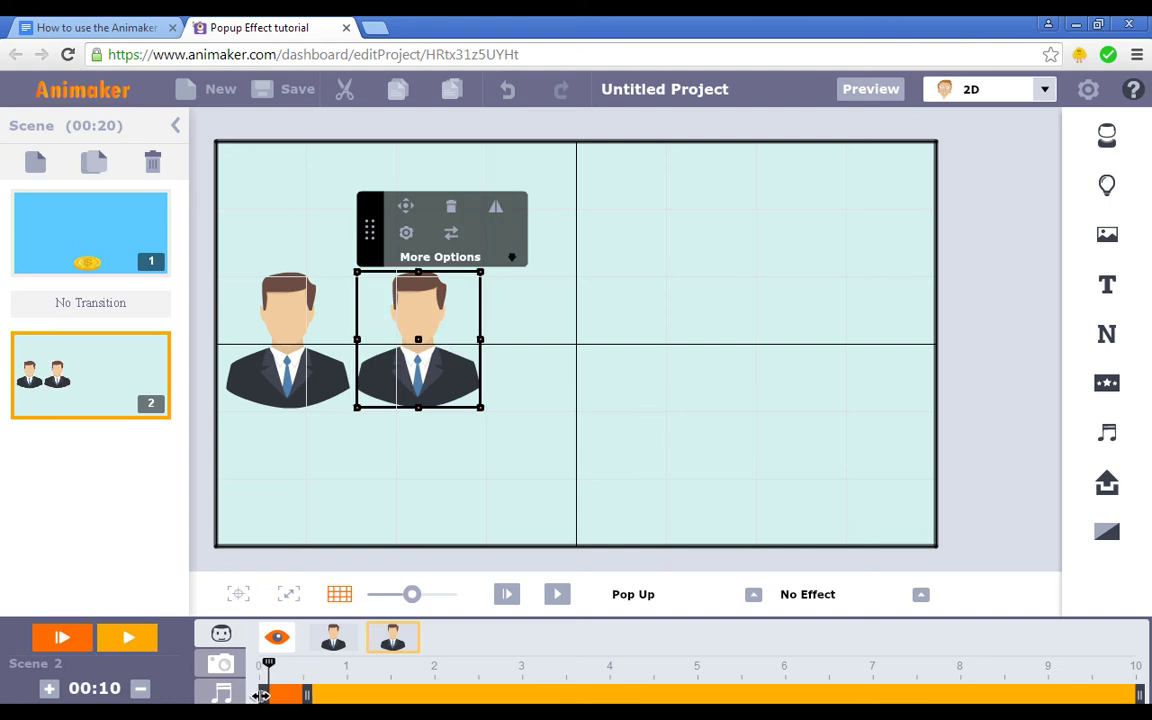
drag(260, 695, 309, 680)
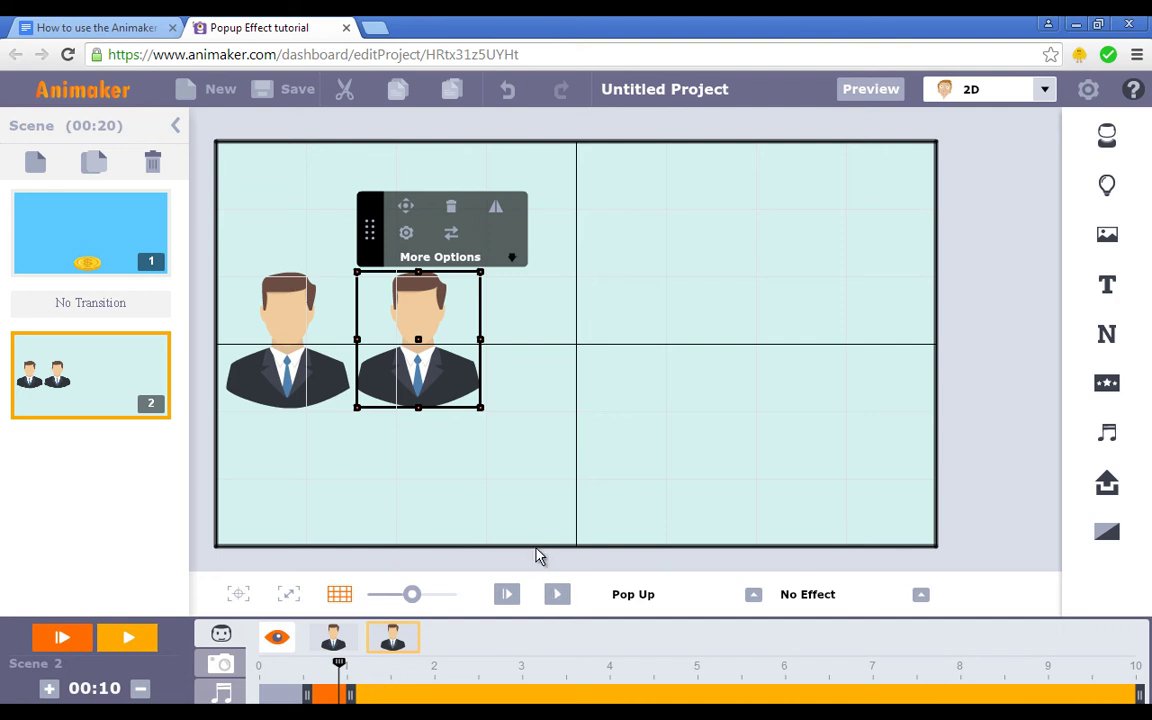
key(ctrl+v)
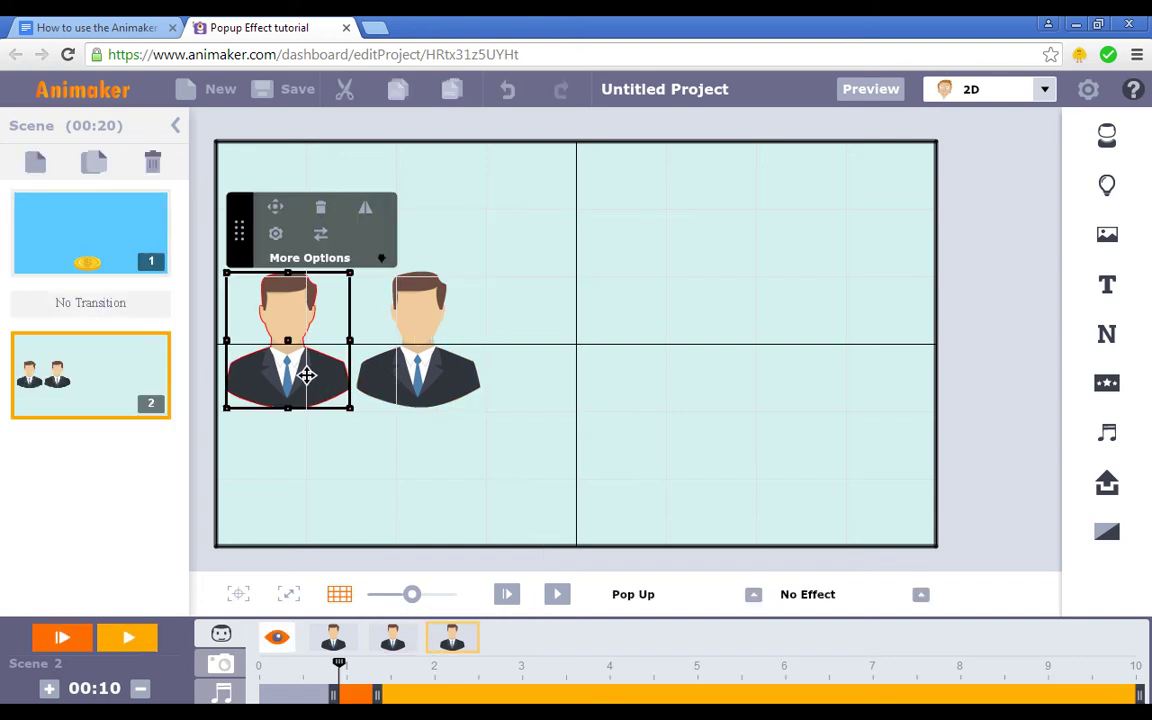
drag(307, 375, 566, 373)
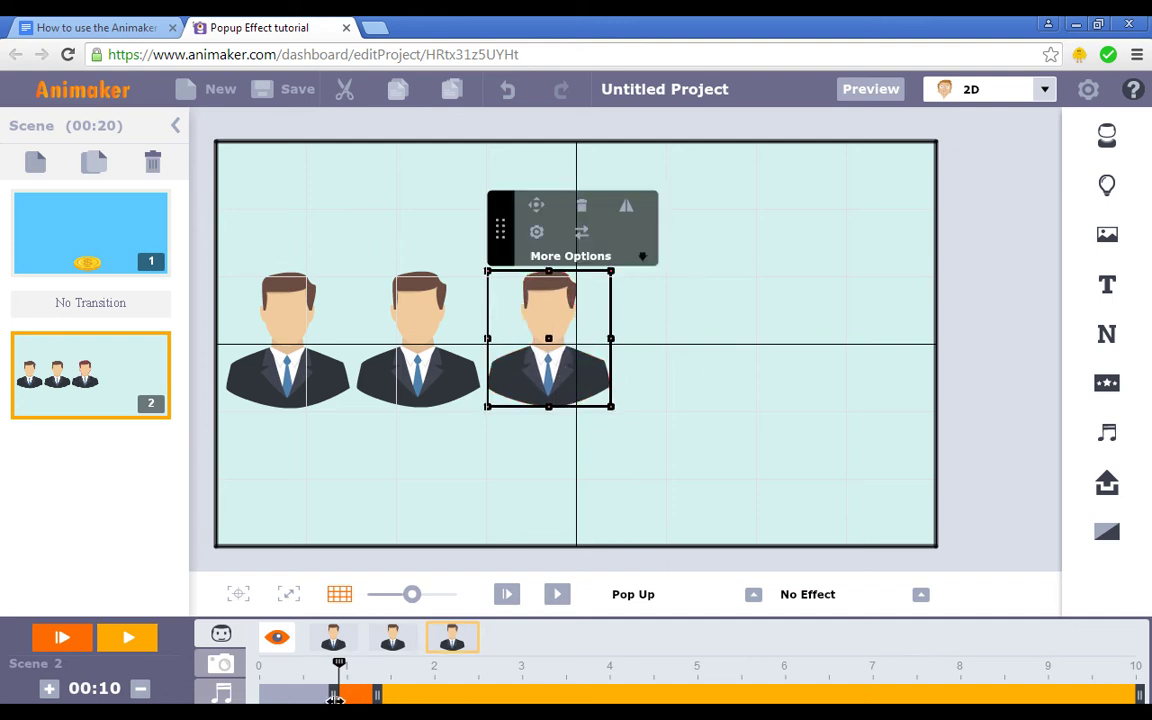
drag(337, 694, 345, 698)
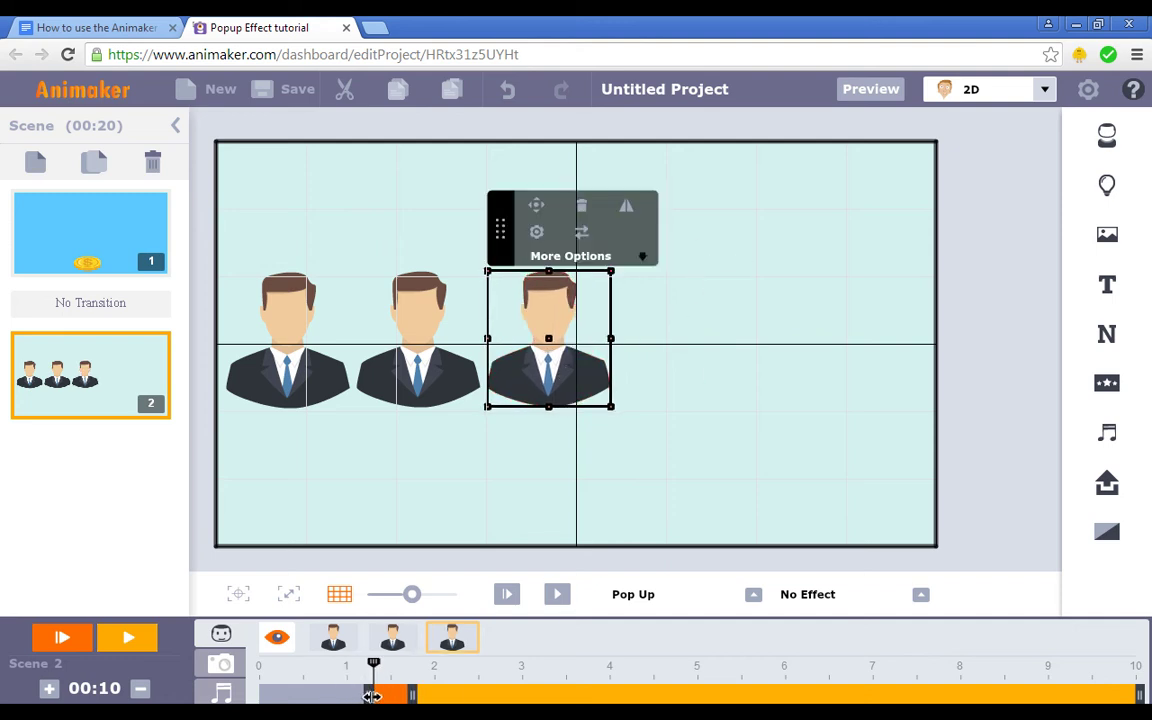
- Add fourth and fifth businessman copies at the row's end, delaying the fourth to about 2 s
click(303, 370)
key(ctrl+v)
drag(305, 310, 666, 360)
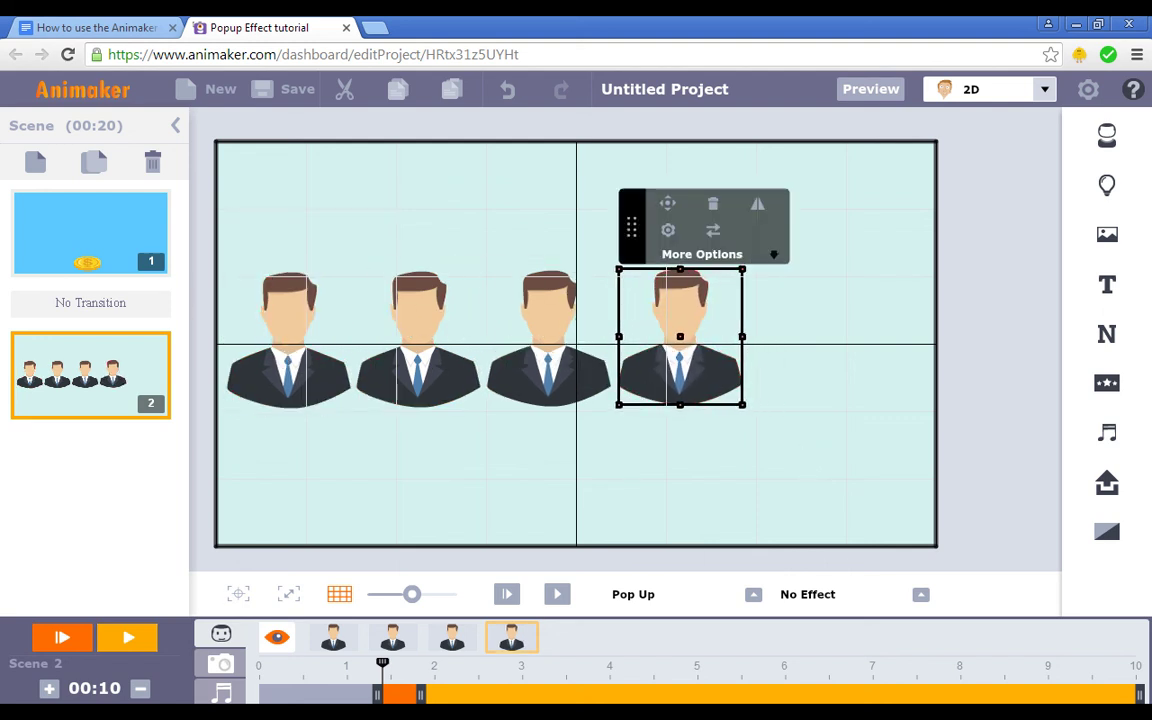
drag(379, 697, 434, 693)
click(968, 369)
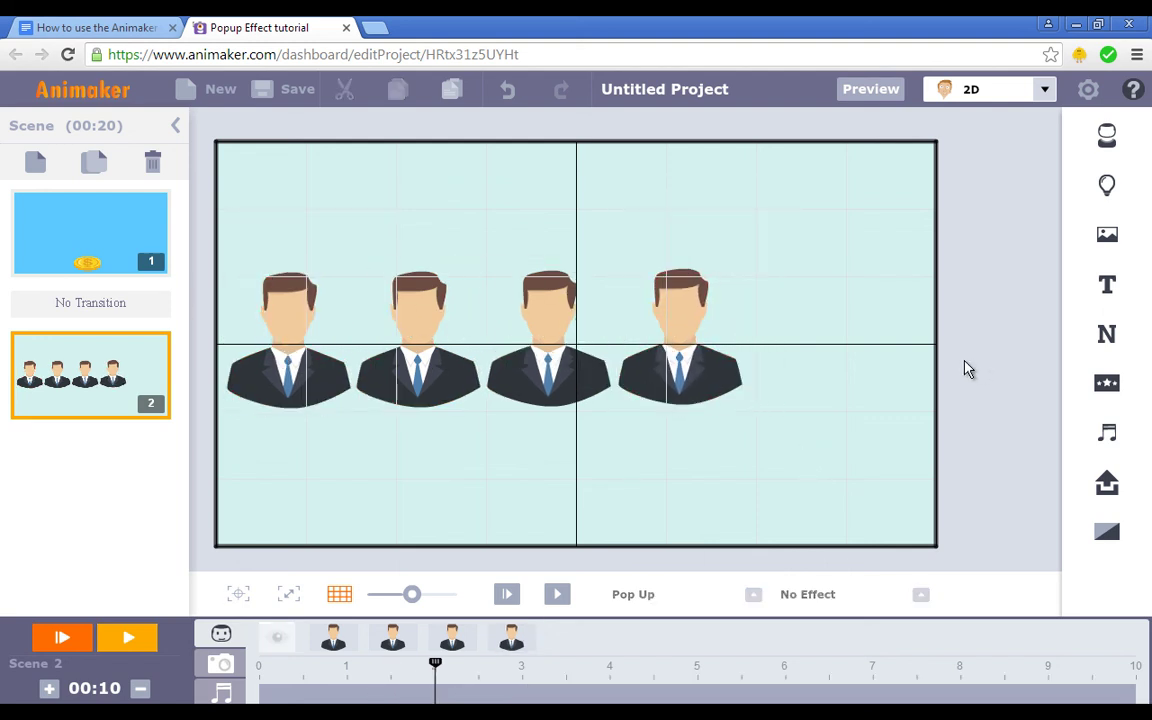
key(Tab)
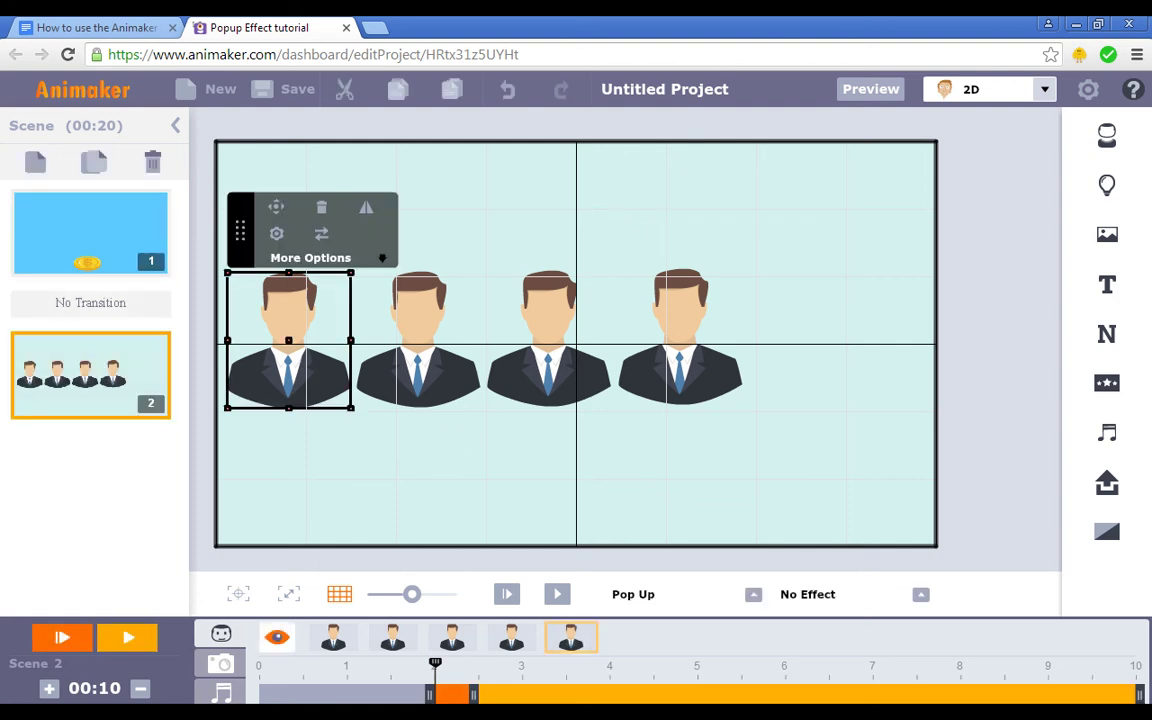
drag(308, 367, 830, 369)
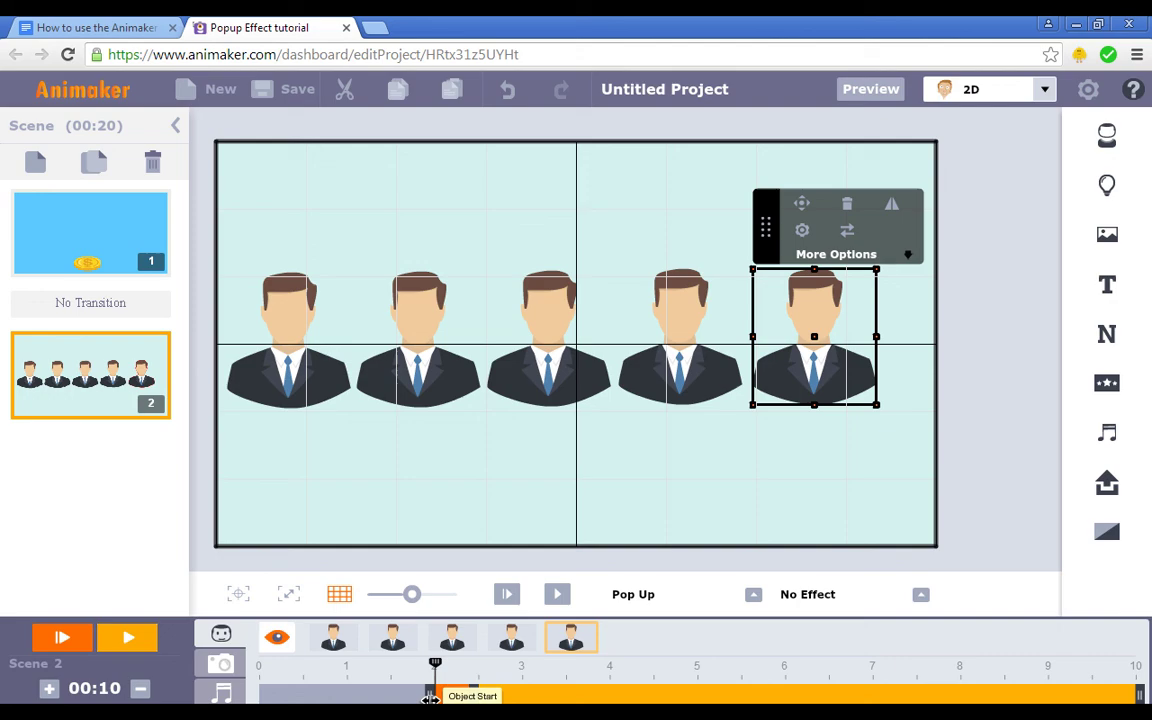